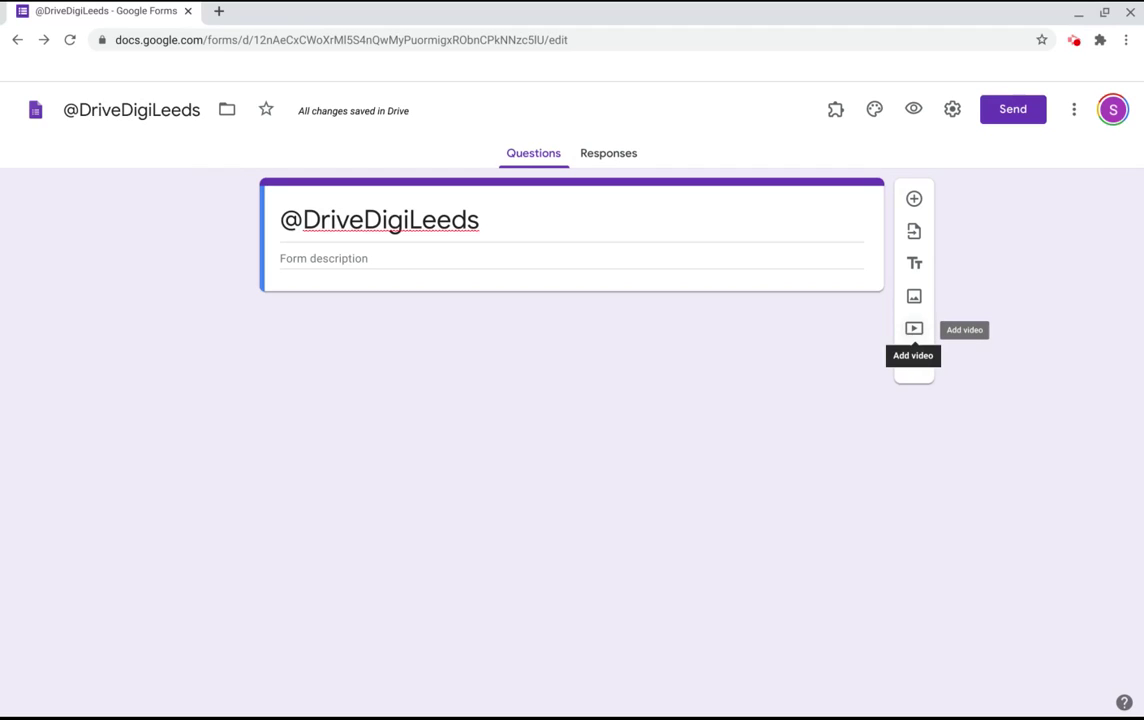
Insert the YouTube video "Google Classroom Webinar Gradebook and Rubrics by Driving Digital" into the form and title it "Please watch this video"
{"action": "left_click", "coordinate": [914, 328]}
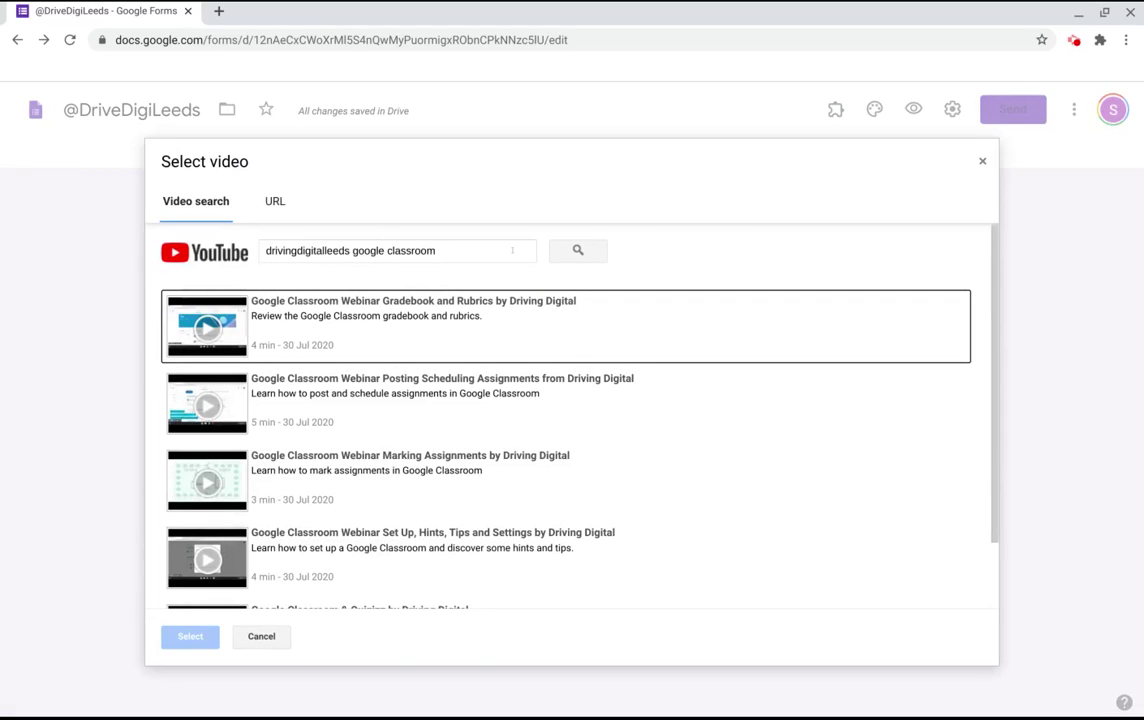
{"action": "left_click", "coordinate": [269, 211]}
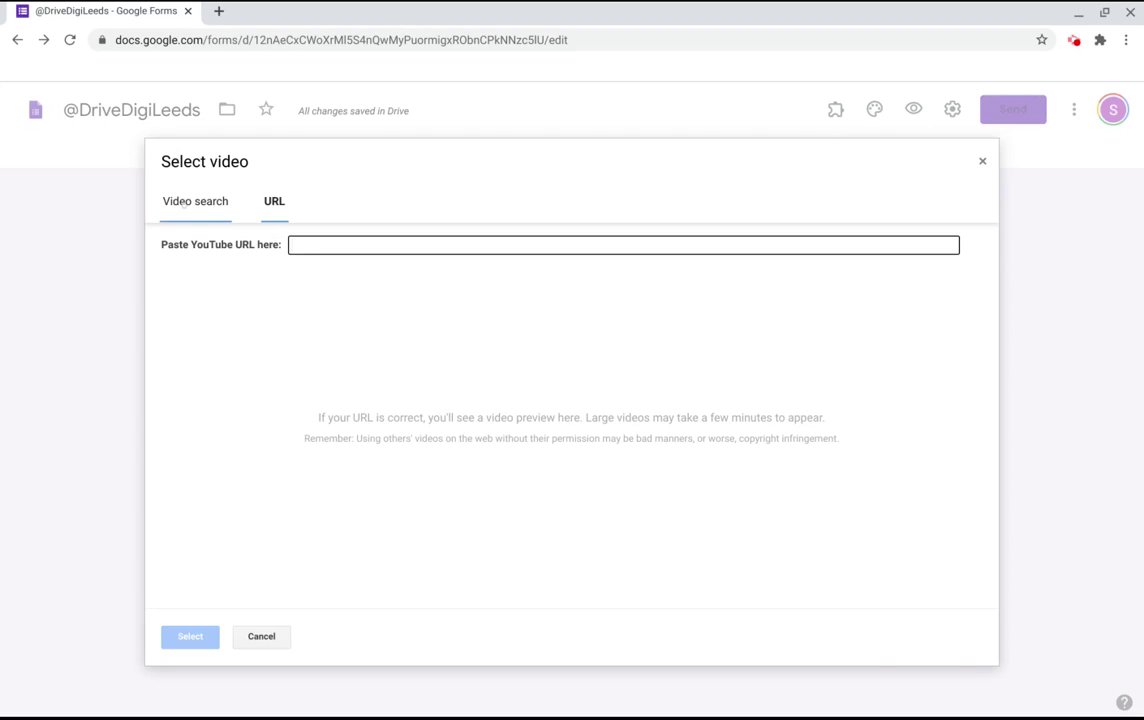
{"action": "left_click", "coordinate": [186, 204]}
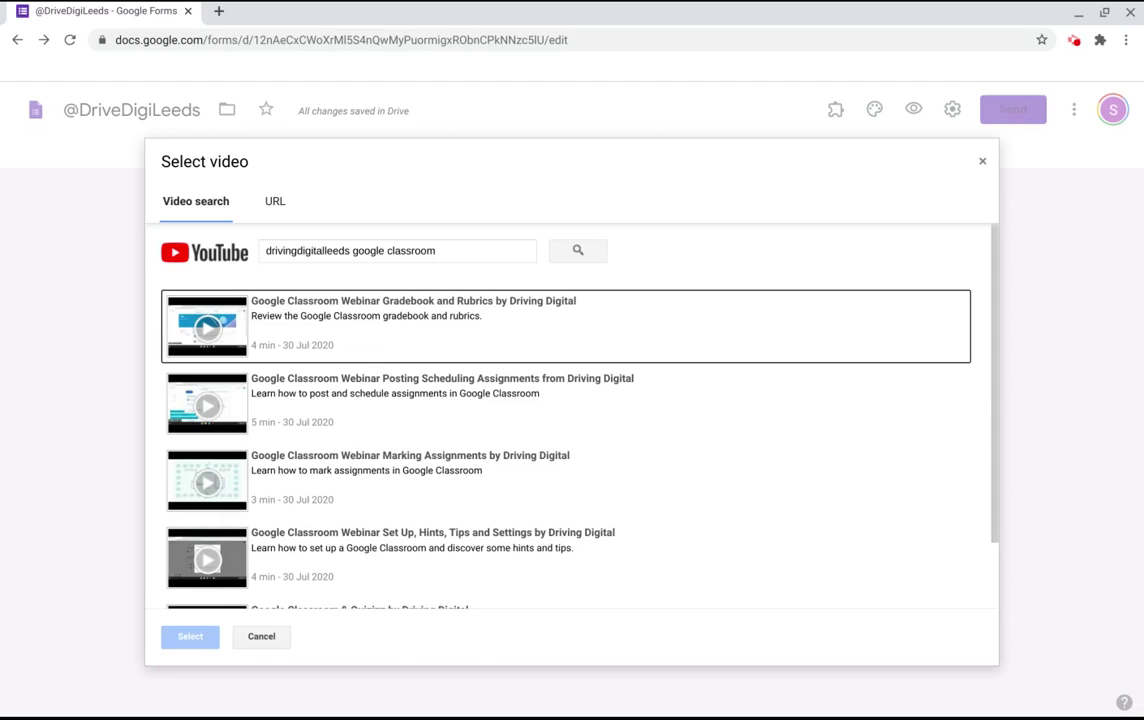
{"action": "left_click", "coordinate": [312, 297]}
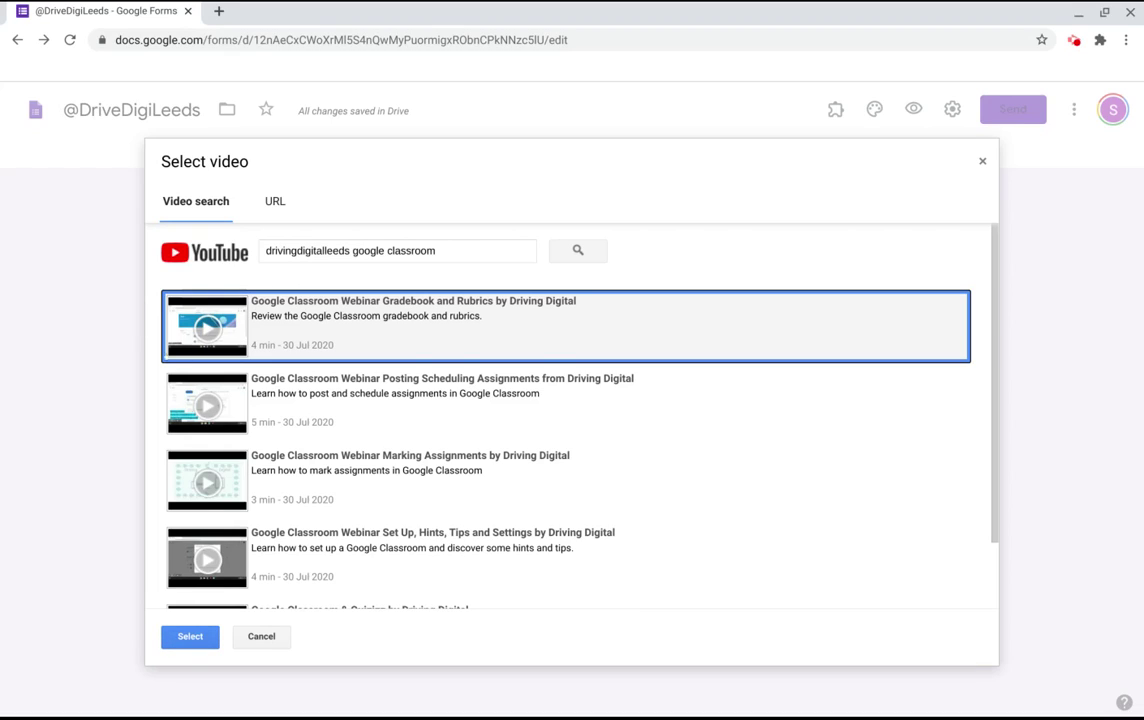
{"action": "left_click", "coordinate": [190, 636]}
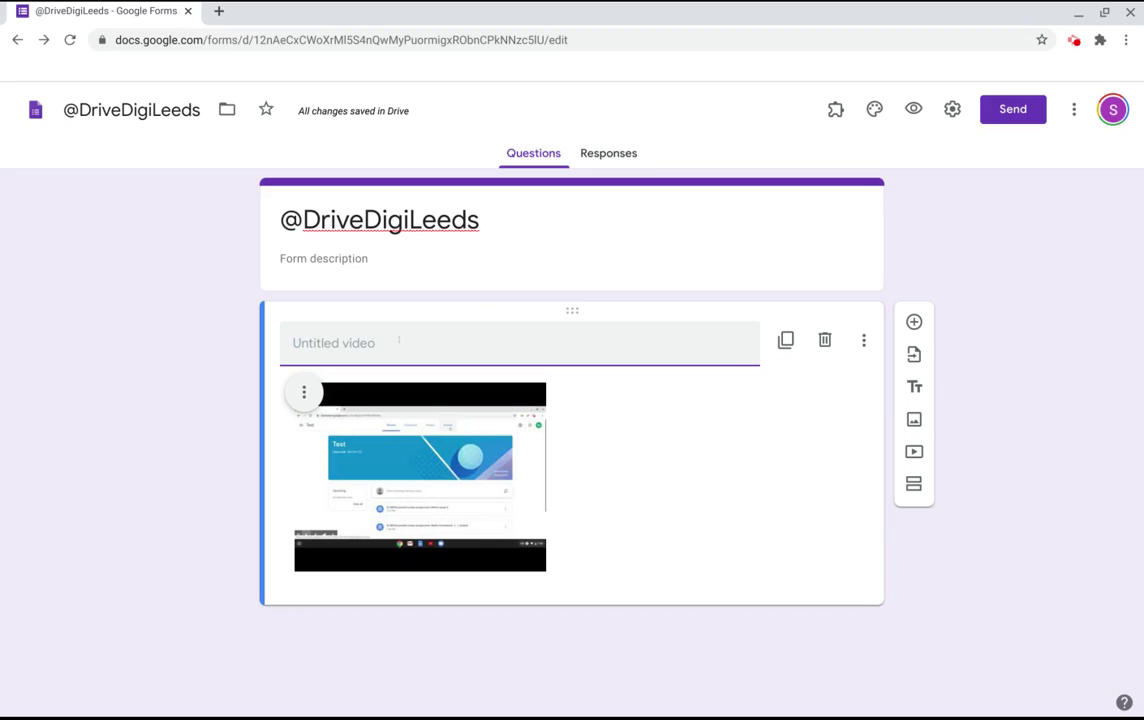
{"action": "type", "text": "Please watch this vid"}
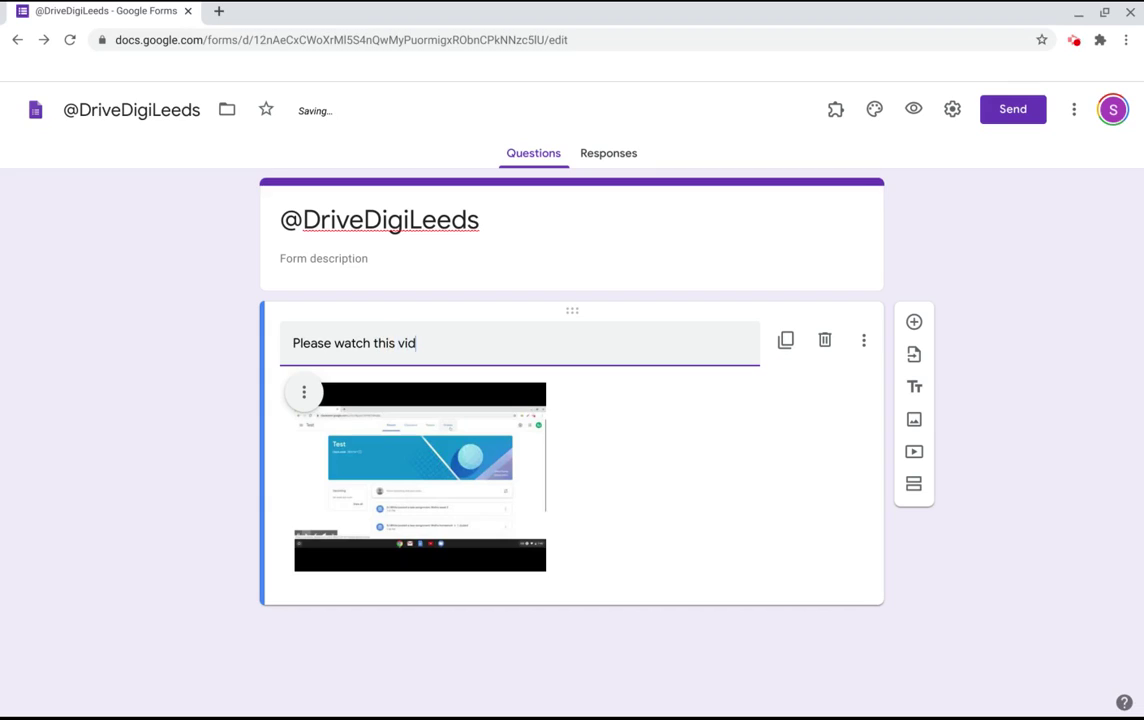
{"action": "type", "text": "eo"}
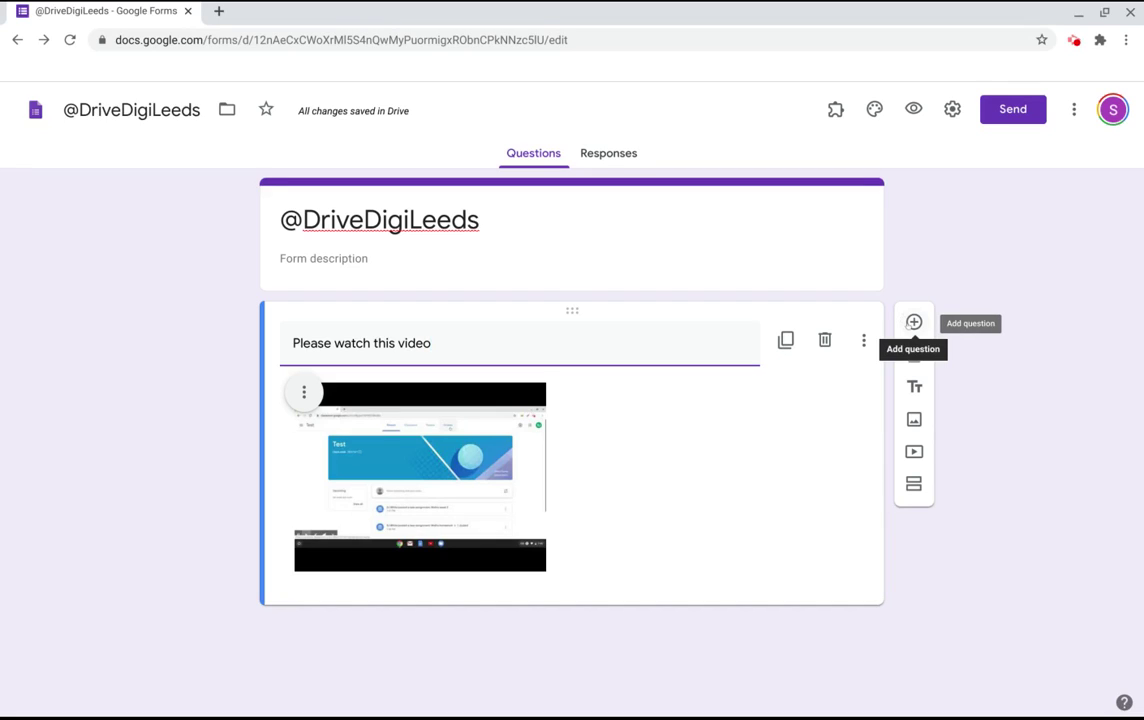
Add the multiple-choice question "Where do you post assignments in Google Classroom" with the options Stream, Classwork and People in shuffled order
{"action": "left_click", "coordinate": [912, 322]}
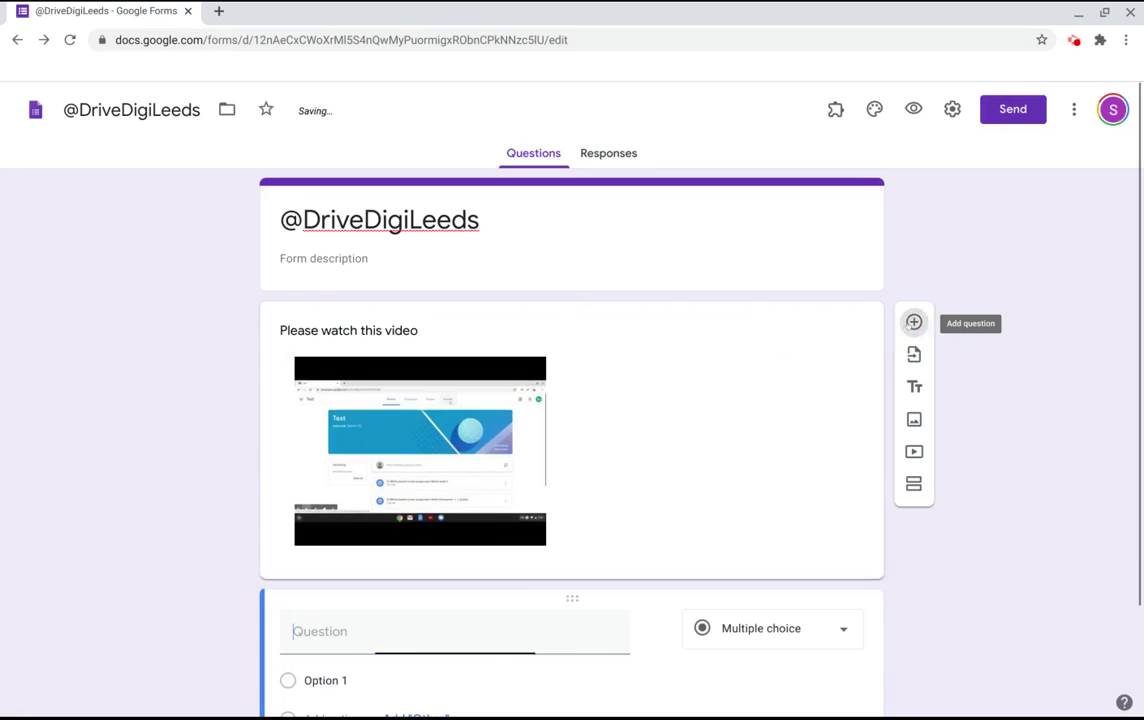
{"action": "type", "text": "Where do you post assignments in Google Classroom"}
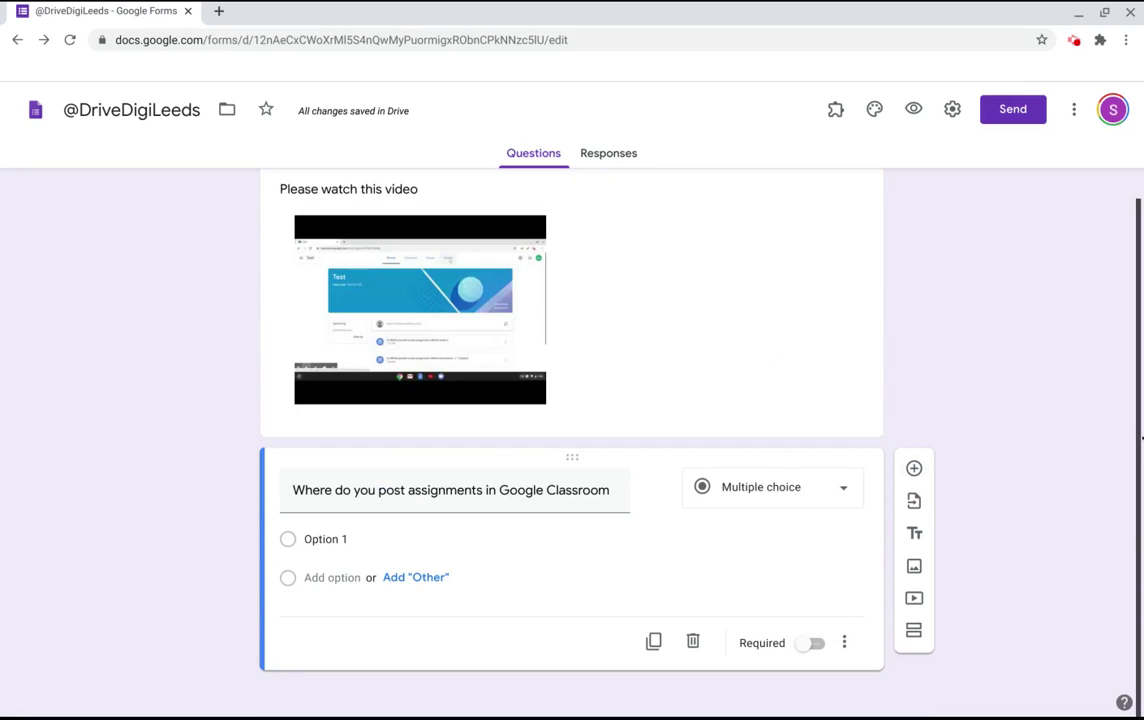
{"action": "left_click", "coordinate": [835, 490]}
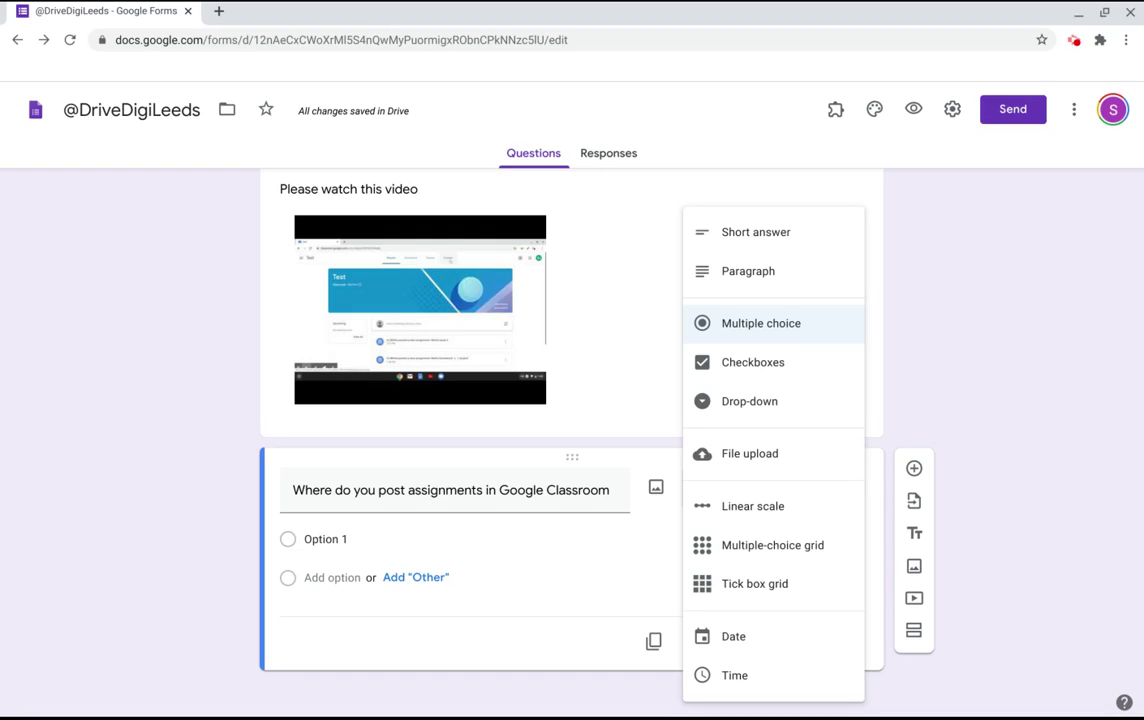
{"action": "left_click", "coordinate": [770, 322]}
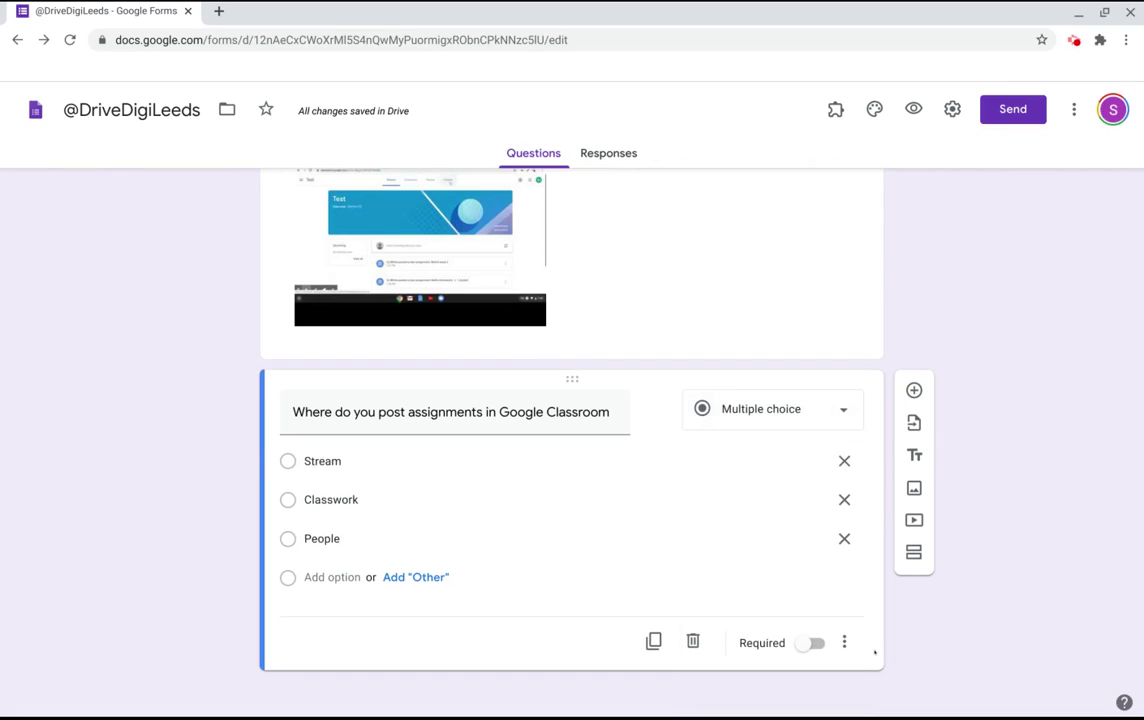
{"action": "left_click", "coordinate": [844, 642]}
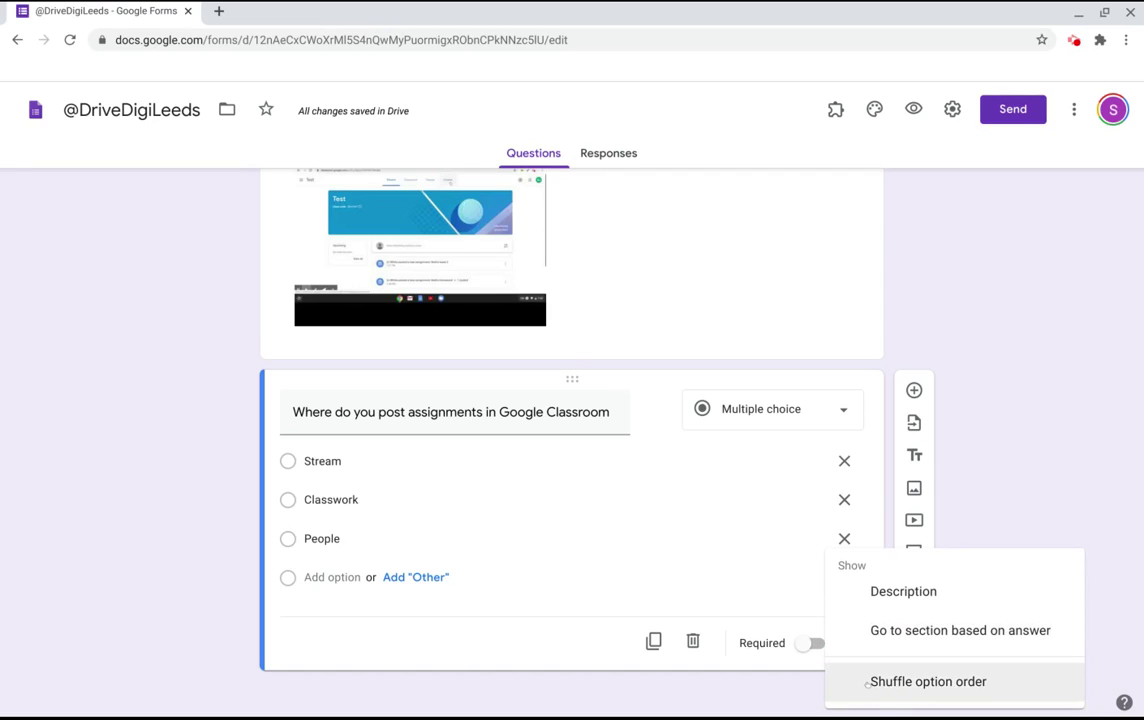
{"action": "left_click", "coordinate": [867, 683]}
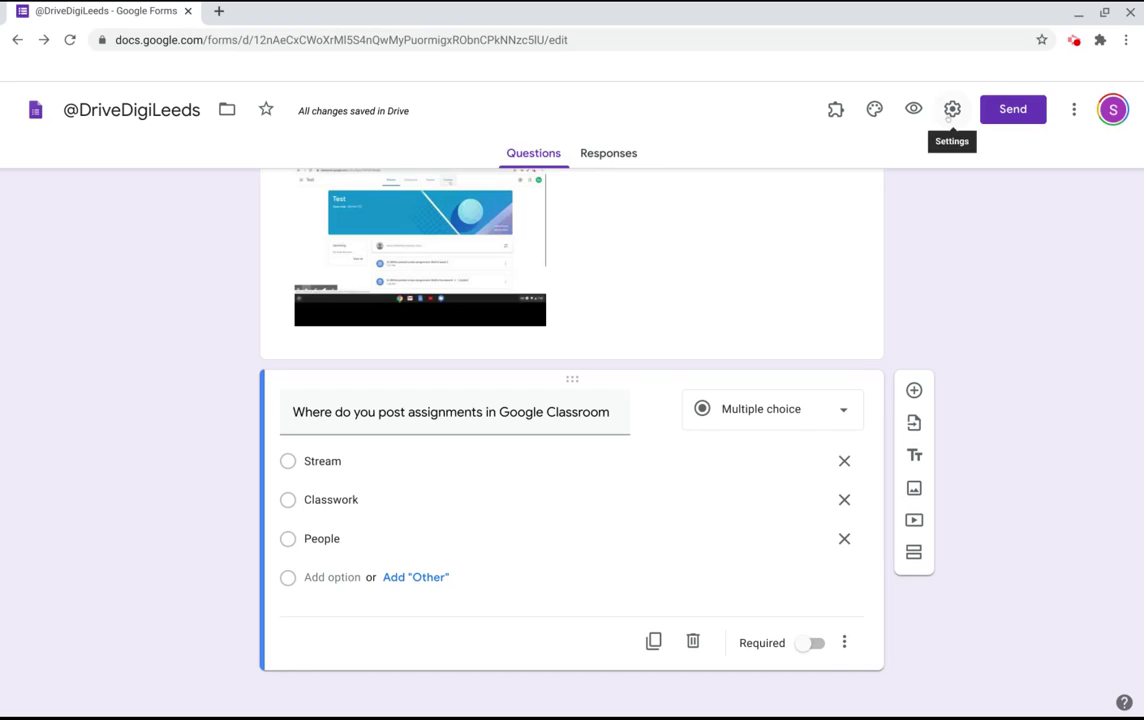
Turn the form into a quiz in its settings and save the change
{"action": "left_click", "coordinate": [951, 111]}
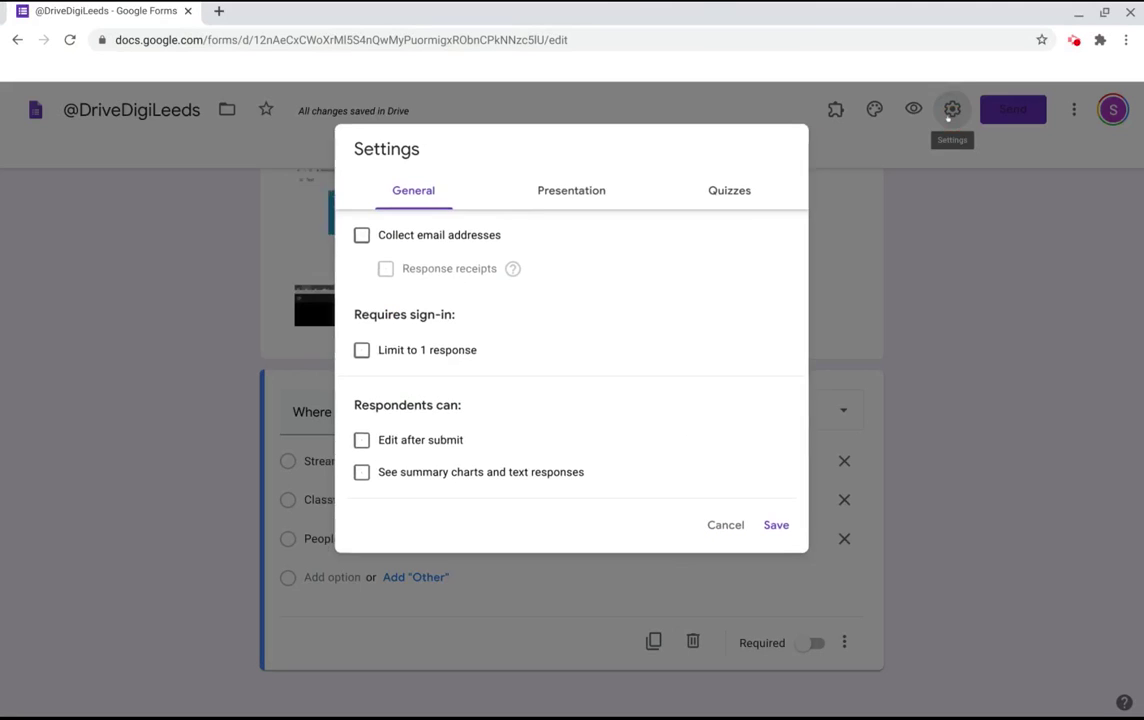
{"action": "left_click", "coordinate": [733, 195]}
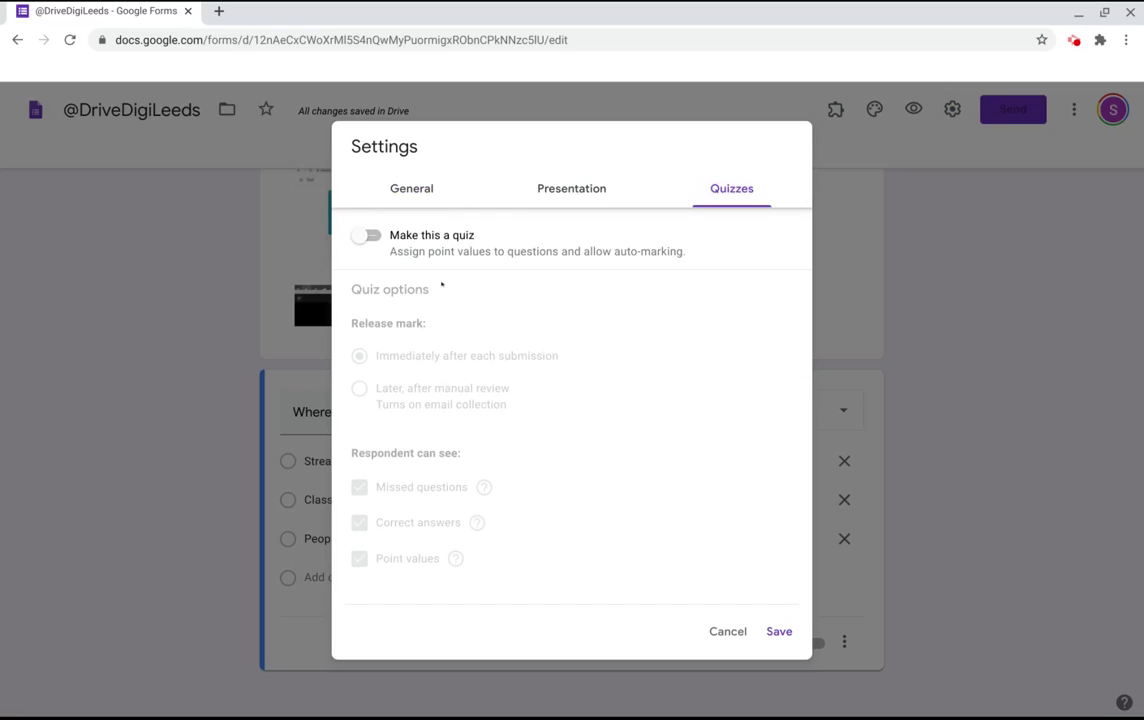
{"action": "left_click", "coordinate": [368, 236]}
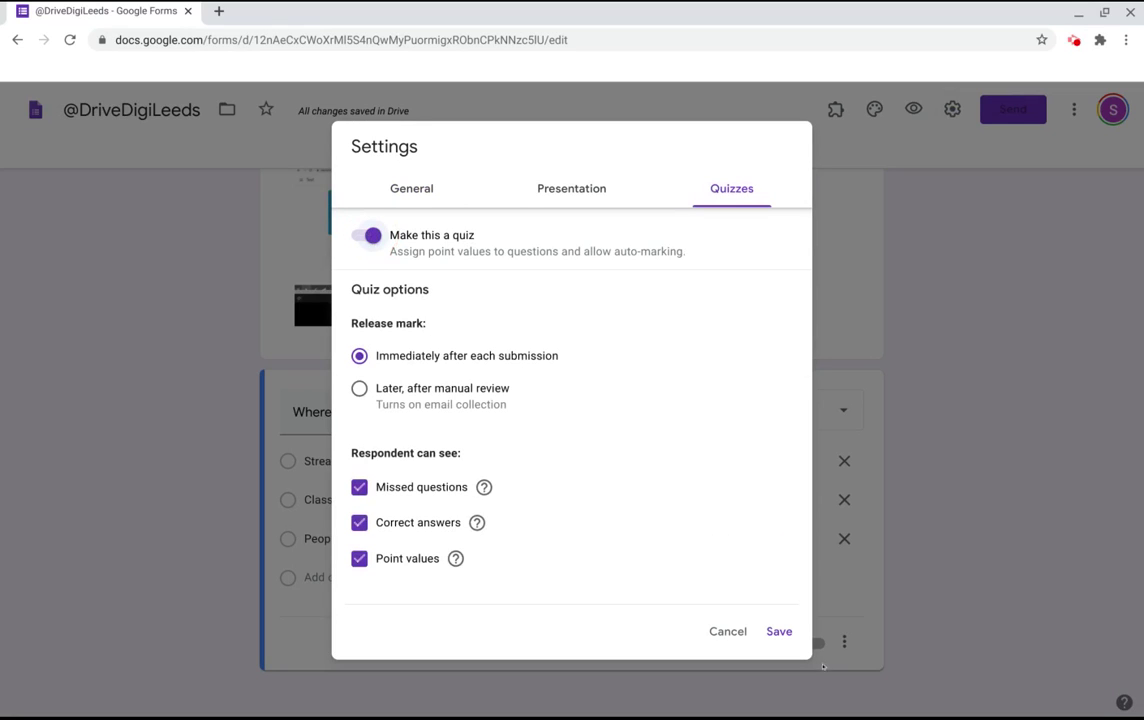
{"action": "left_click", "coordinate": [779, 631]}
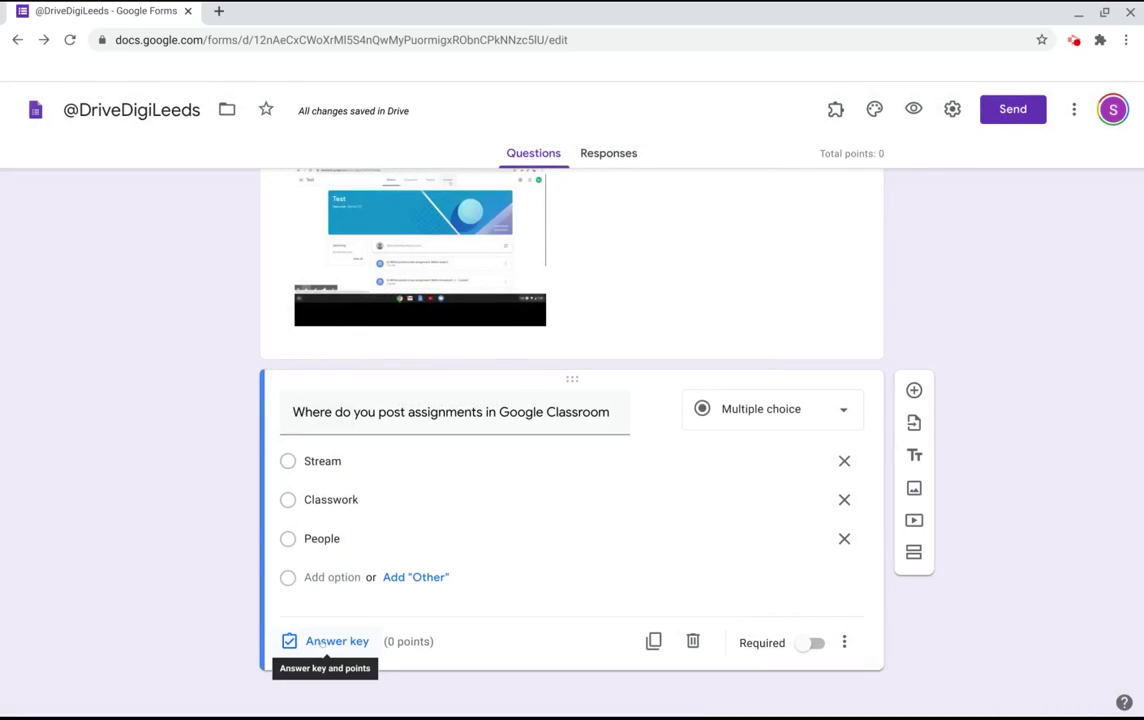
Mark Classwork as the question's correct answer and enter "Not quite right" as feedback for incorrect answers
{"action": "left_click", "coordinate": [326, 643]}
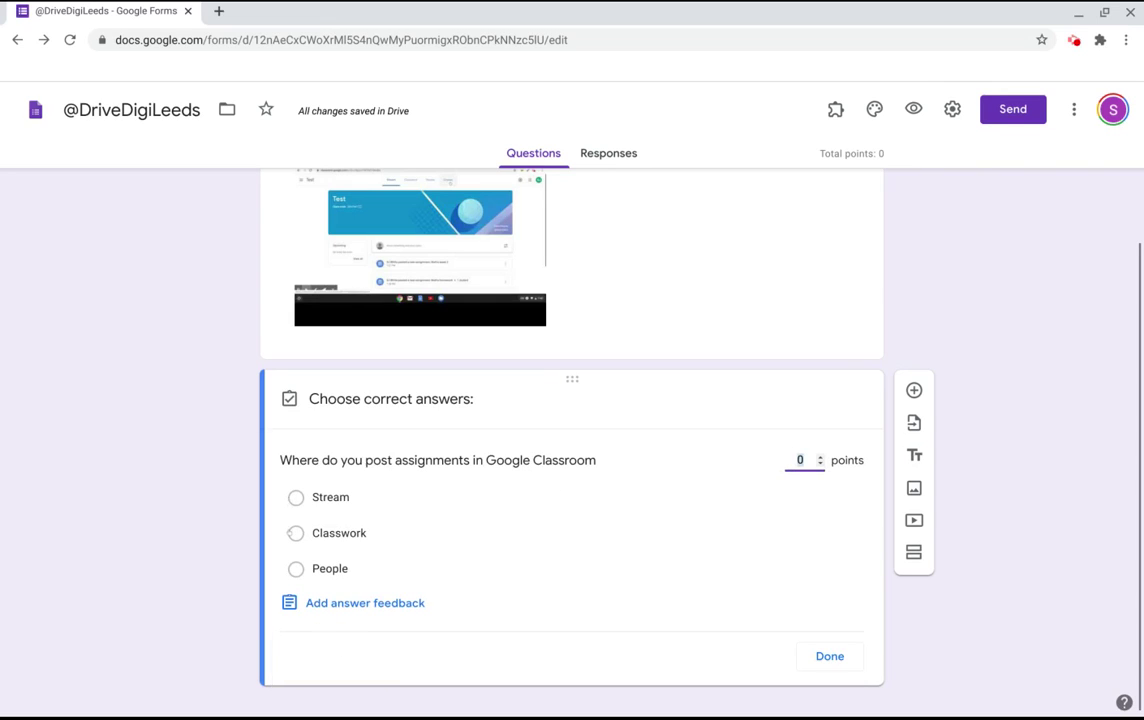
{"action": "left_click", "coordinate": [296, 533]}
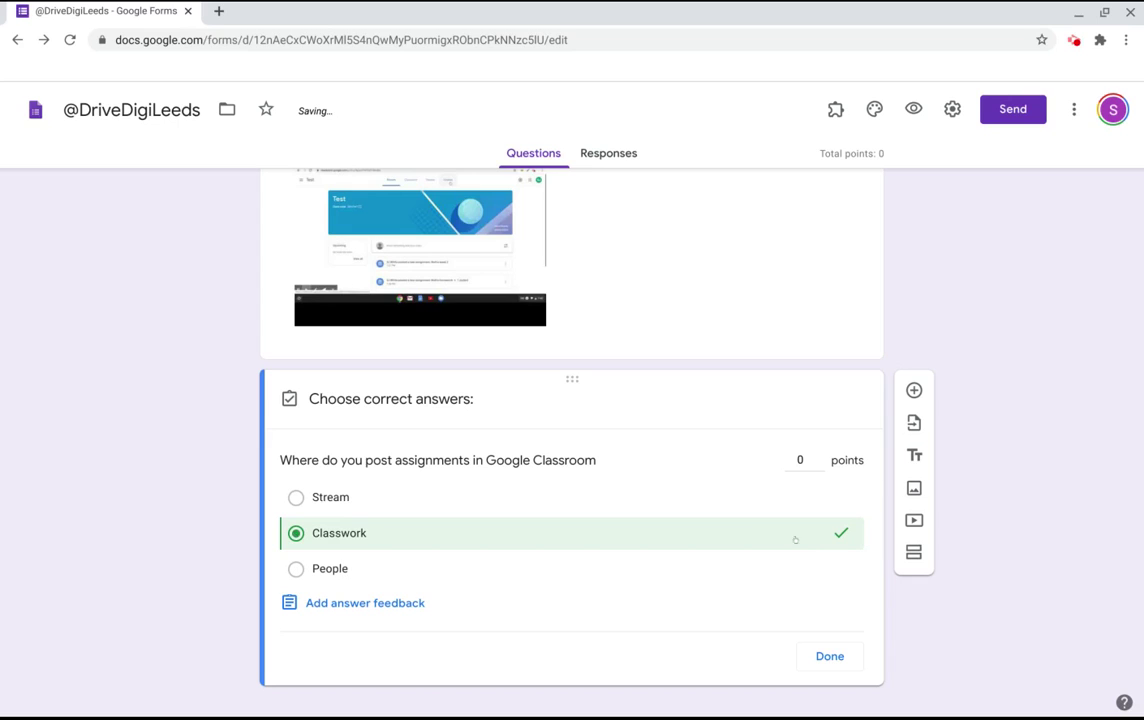
{"action": "left_click", "coordinate": [378, 606]}
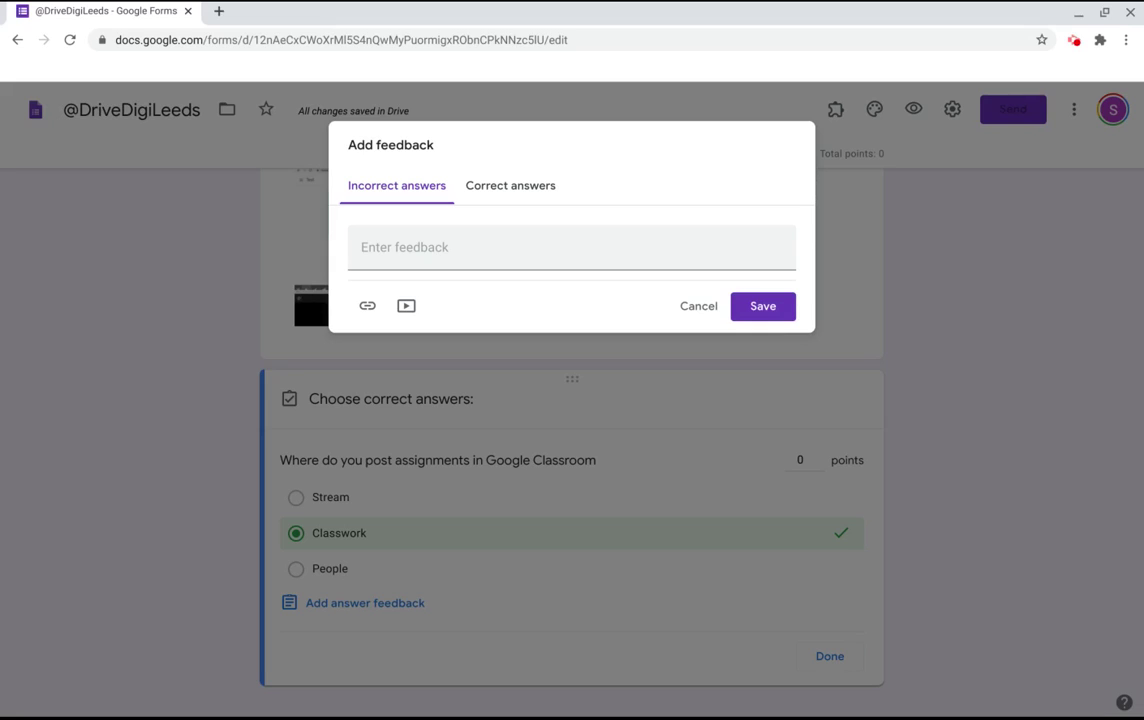
{"action": "left_click", "coordinate": [492, 187]}
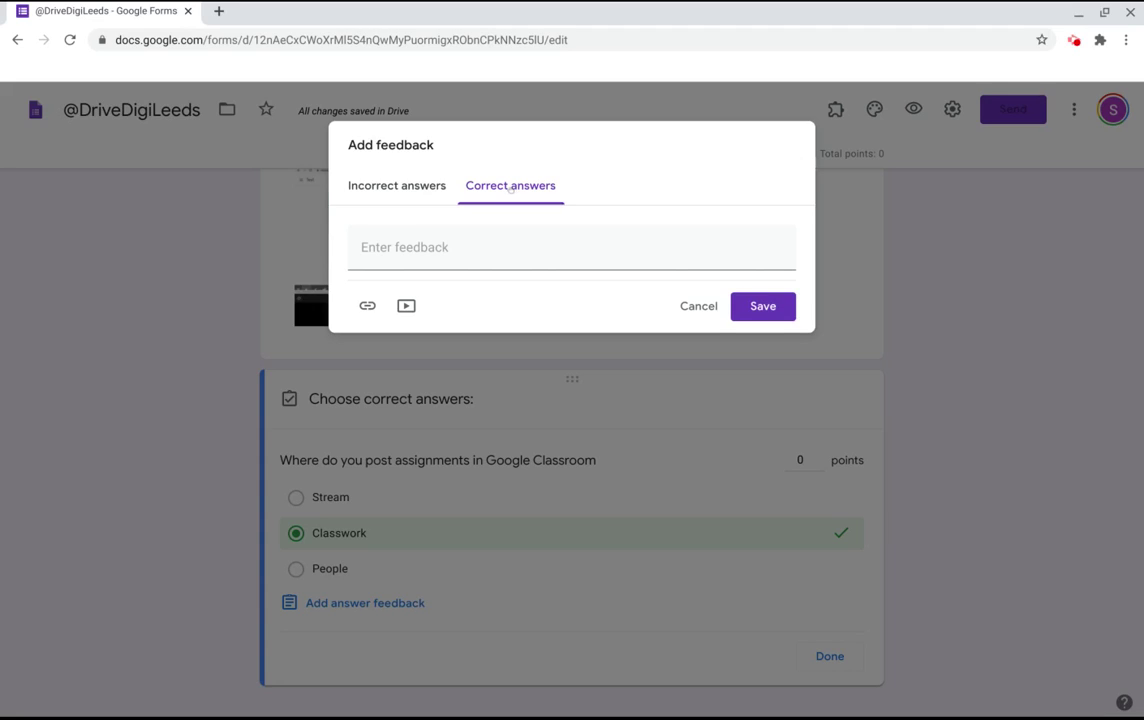
{"action": "left_click", "coordinate": [360, 186]}
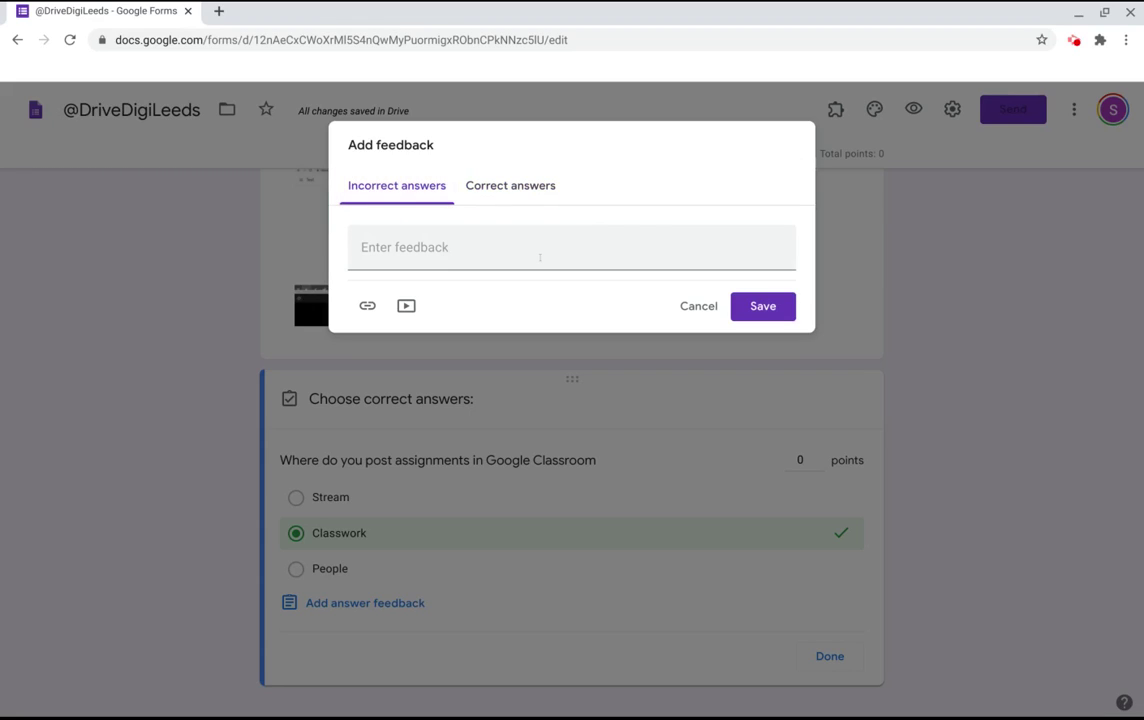
{"action": "left_click", "coordinate": [480, 255]}
{"action": "type", "text": "Not quite right"}
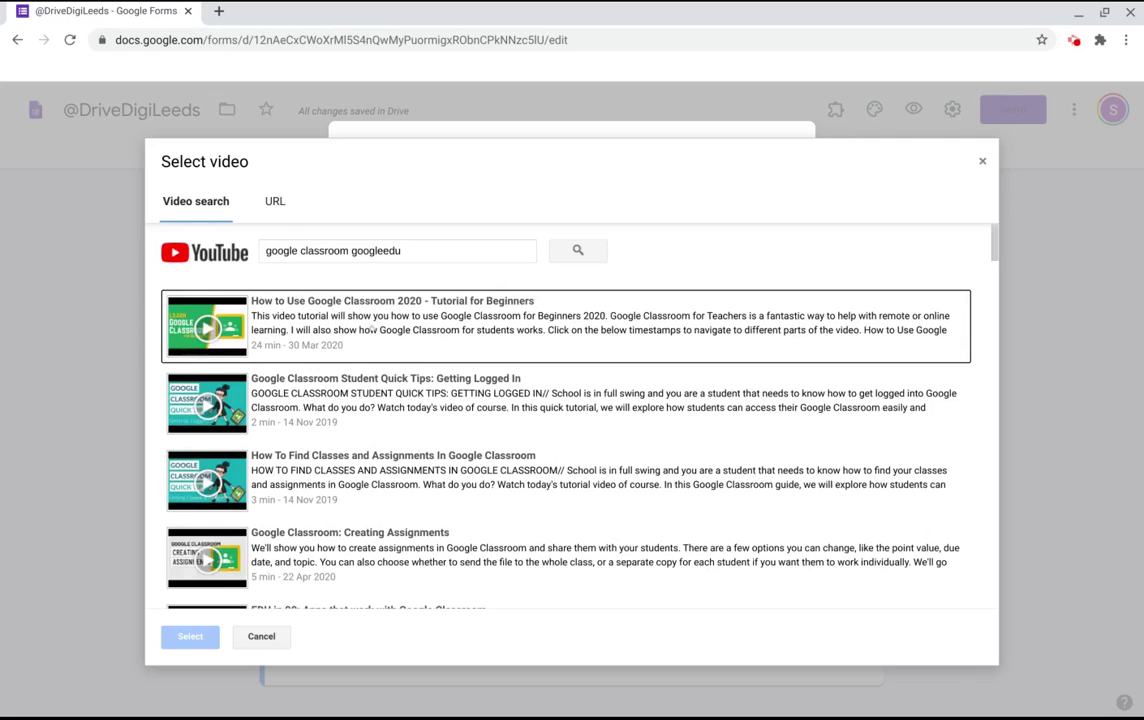
Attach the video "How to Use Google Classroom 2020 - Tutorial for Beginners" to the incorrect-answer feedback, save it and finish the answer key
{"action": "left_click", "coordinate": [388, 328]}
{"action": "left_click", "coordinate": [198, 636]}
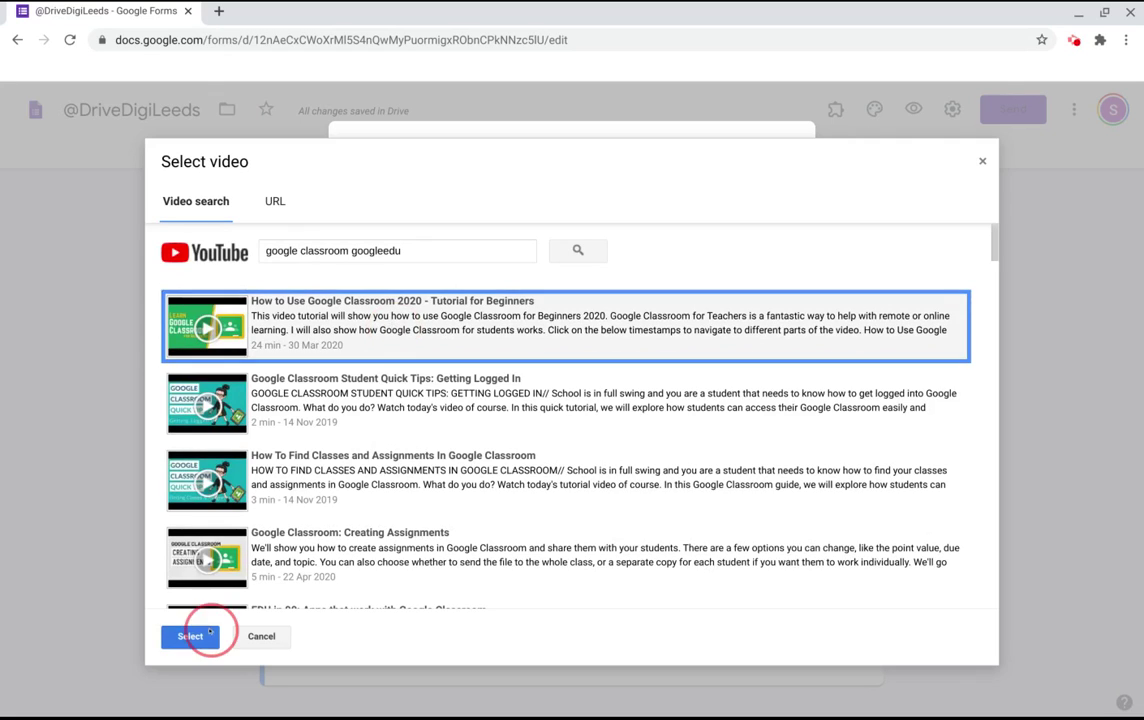
{"action": "left_click", "coordinate": [763, 355]}
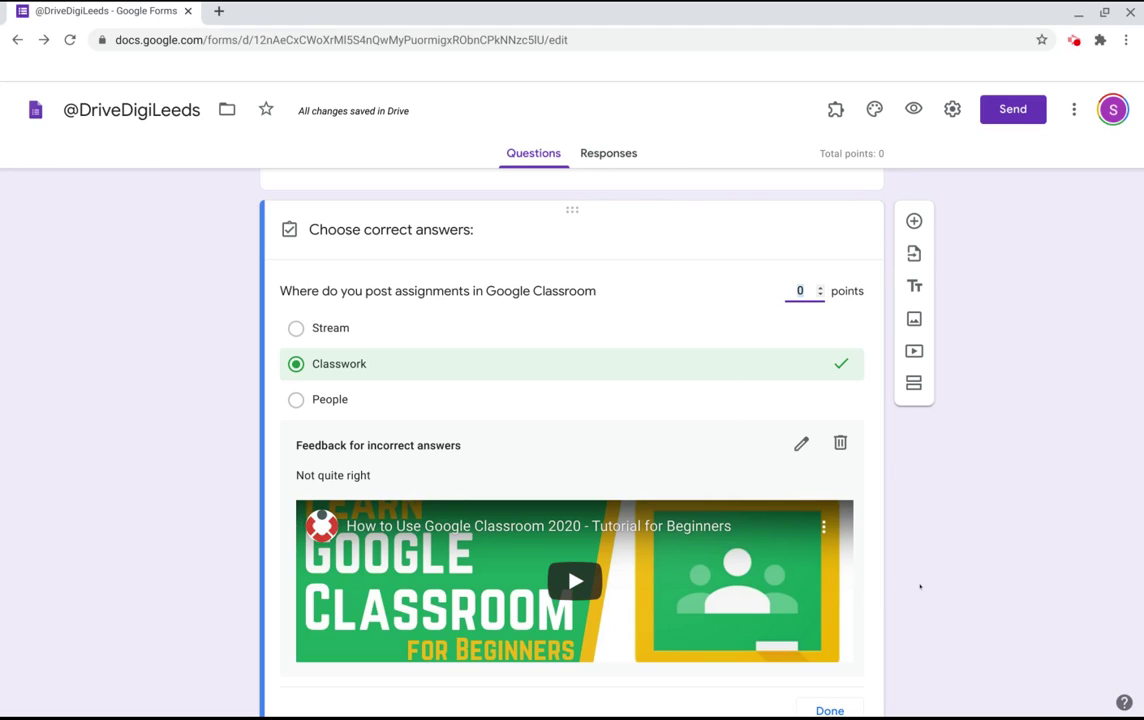
{"action": "scroll", "coordinate": [700, 406], "scroll_direction": "up", "scroll_amount": 3}
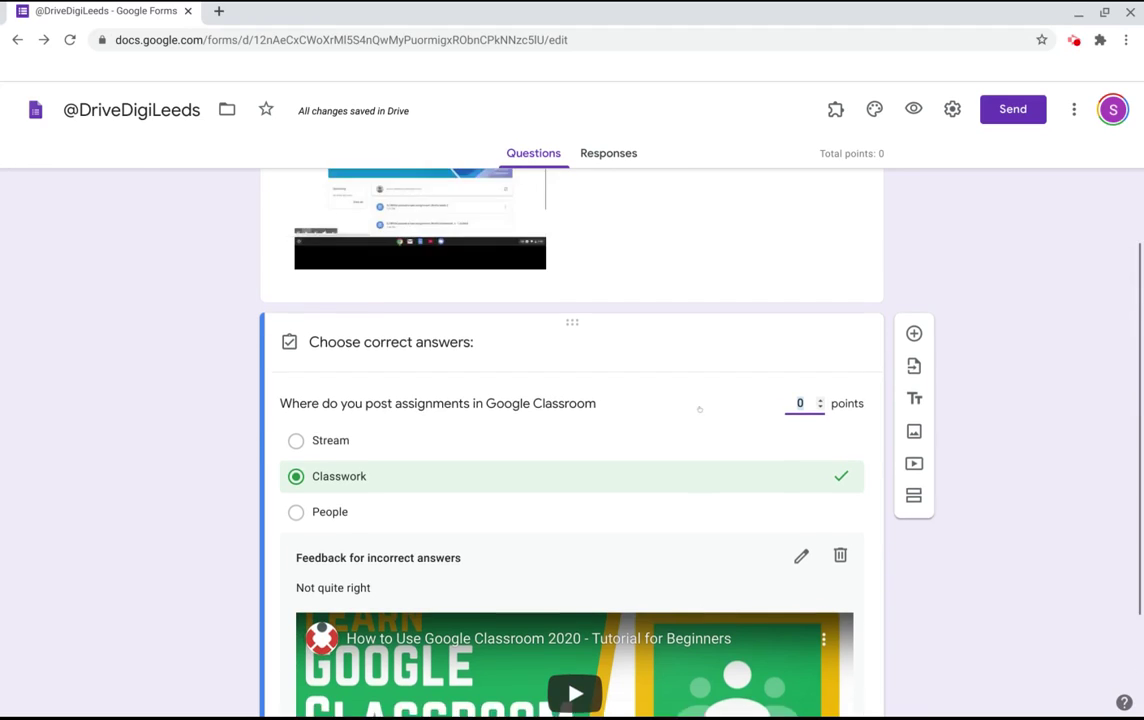
{"action": "scroll", "coordinate": [697, 399], "scroll_direction": "down", "scroll_amount": 3}
{"action": "scroll", "coordinate": [914, 669], "scroll_direction": "down", "scroll_amount": 1}
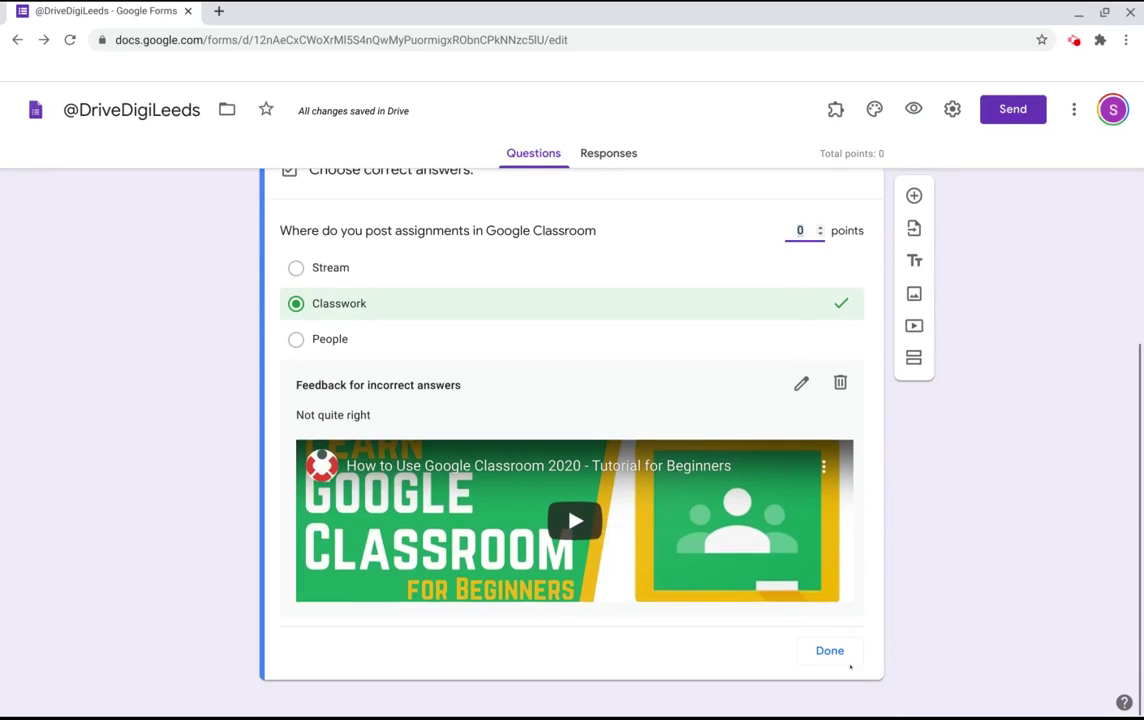
{"action": "left_click", "coordinate": [842, 653]}
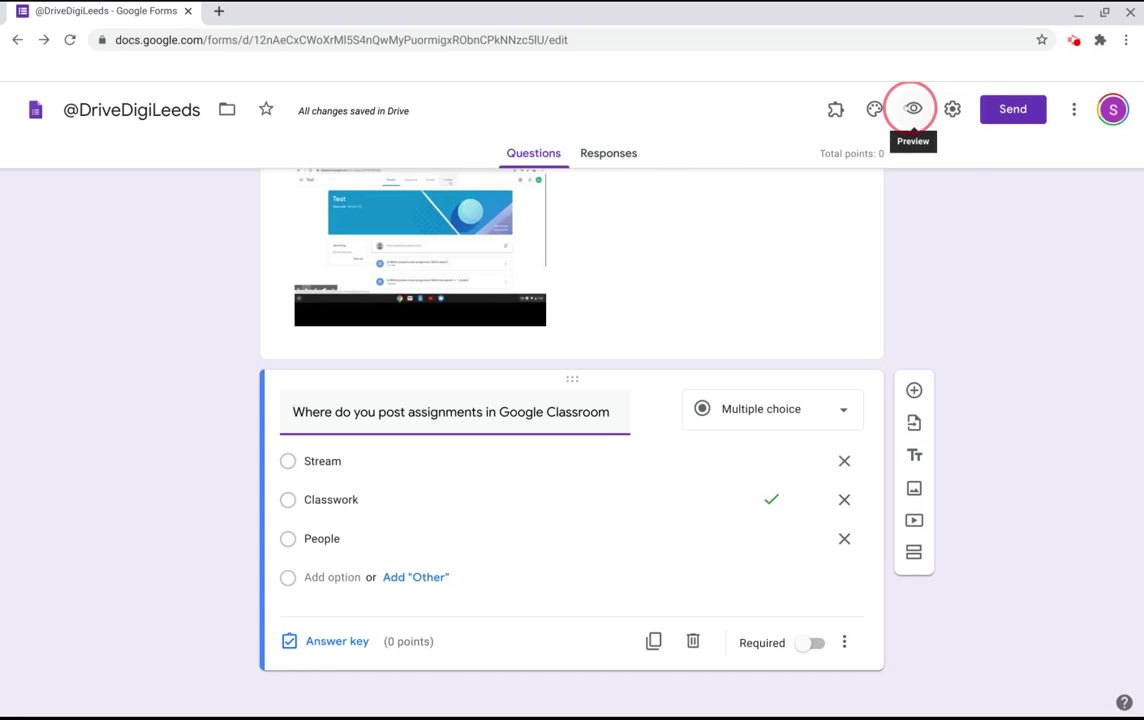
Submit the answer Stream in a preview of the quiz and view its score page with the feedback
{"action": "left_click", "coordinate": [913, 108]}
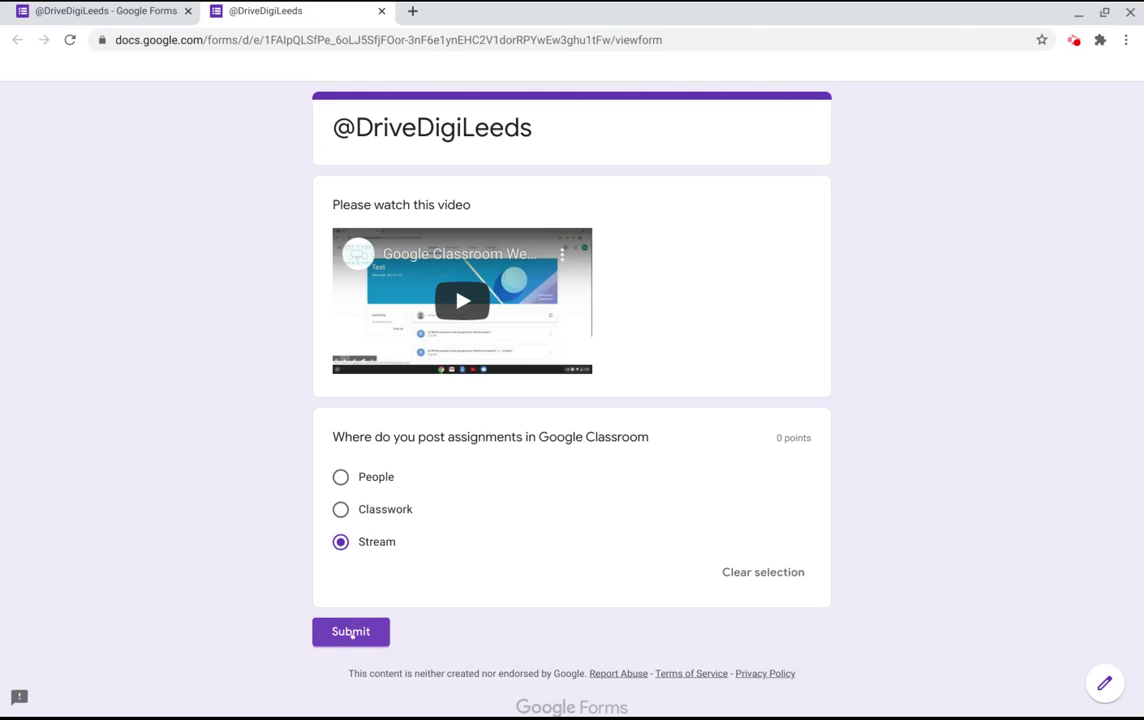
{"action": "left_click", "coordinate": [351, 632]}
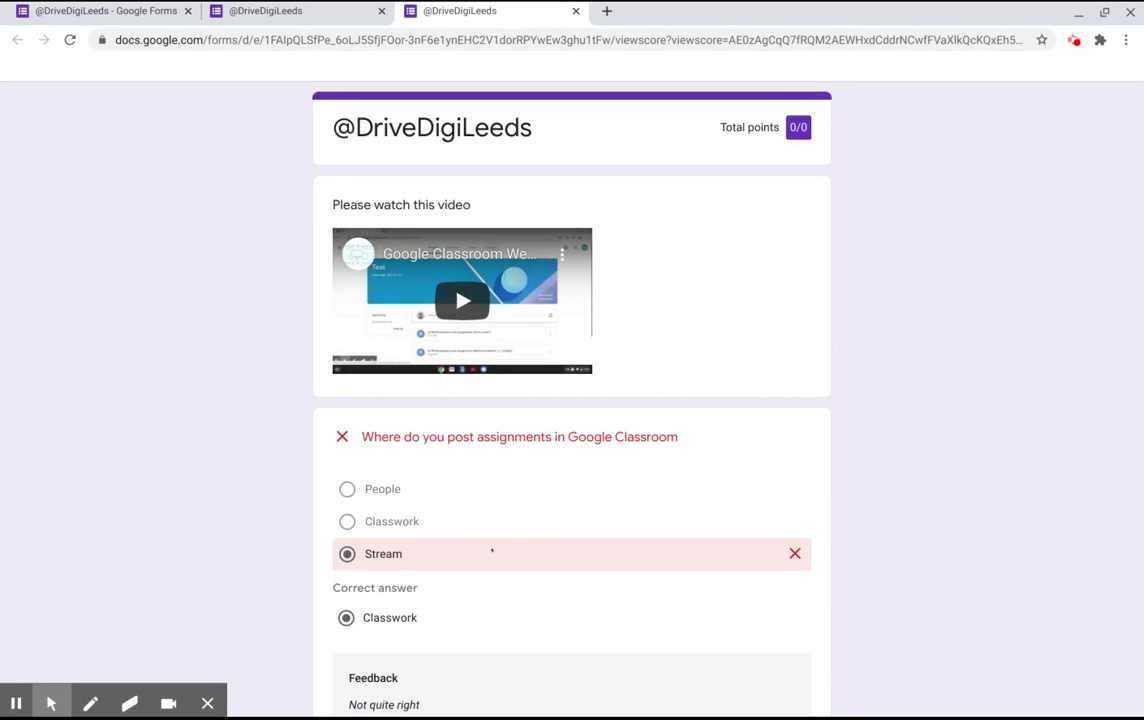
{"action": "scroll", "coordinate": [490, 549], "scroll_direction": "down", "scroll_amount": 2}
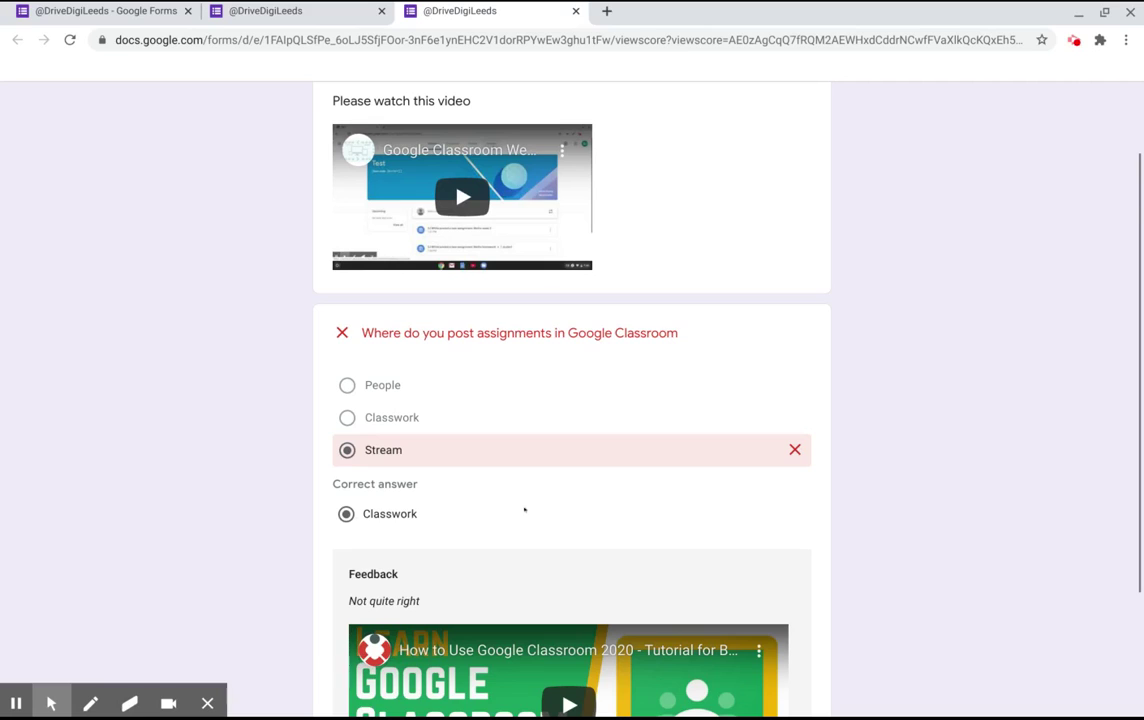
{"action": "scroll", "coordinate": [523, 506], "scroll_direction": "down", "scroll_amount": 2}
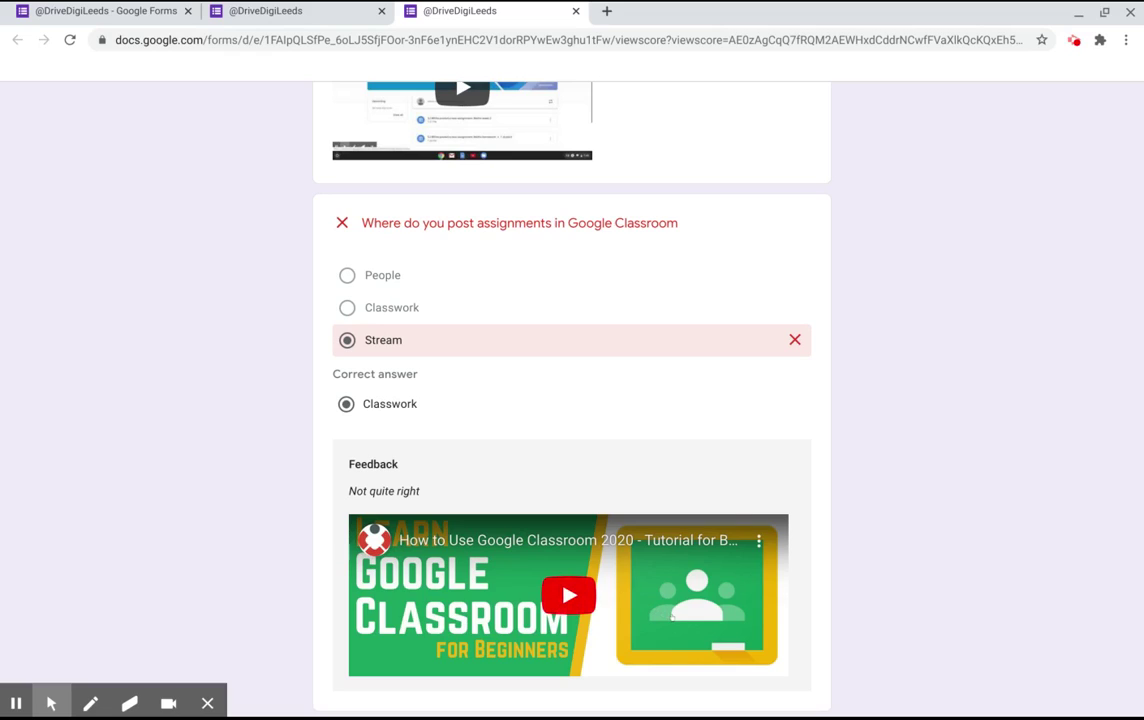
Return to the form editor and view the response summary, dismissing the tip about per-question responses
{"action": "key", "text": "ctrl+1"}
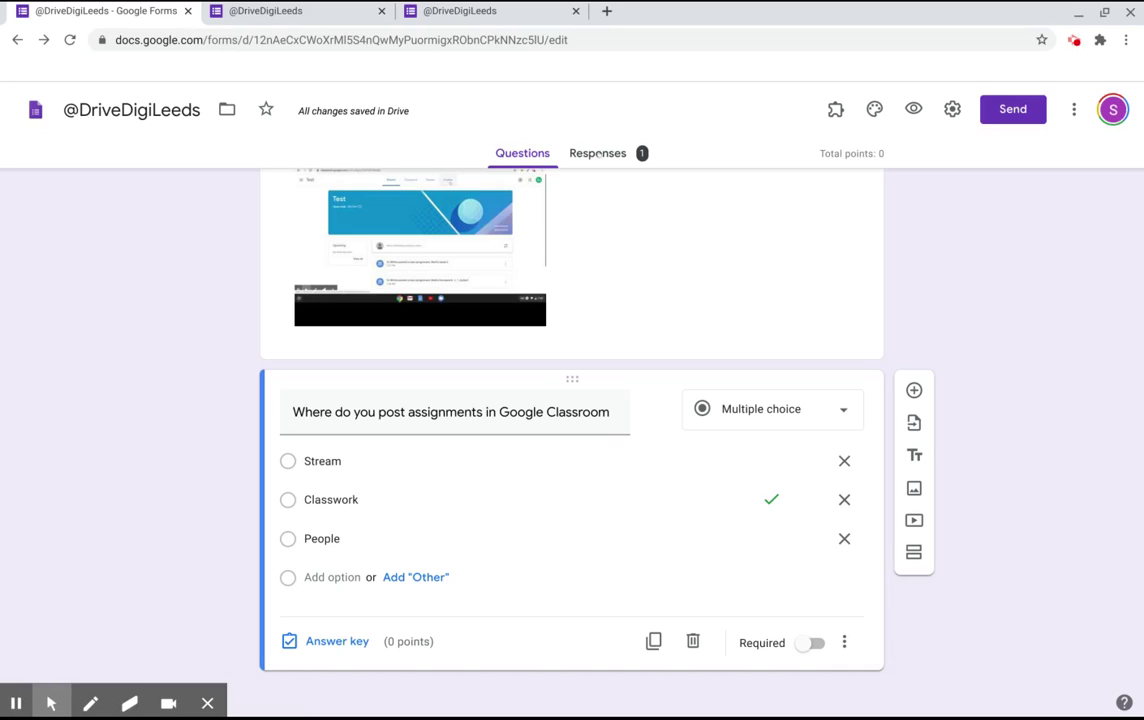
{"action": "left_click", "coordinate": [598, 154]}
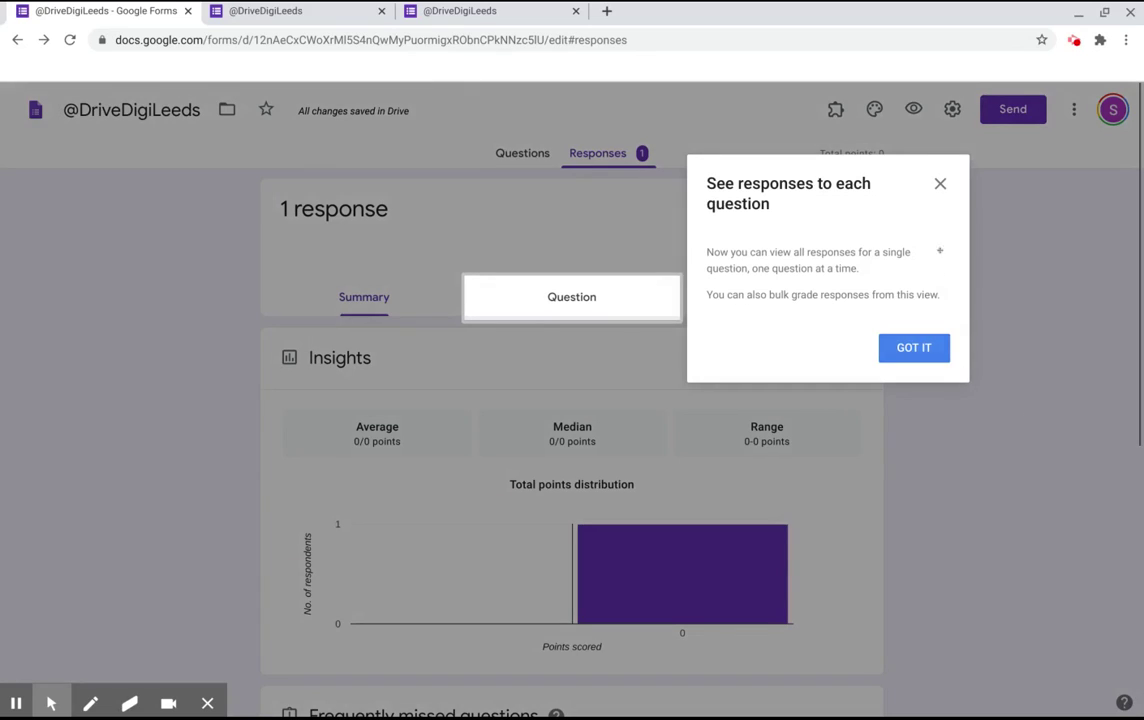
{"action": "left_click", "coordinate": [940, 184]}
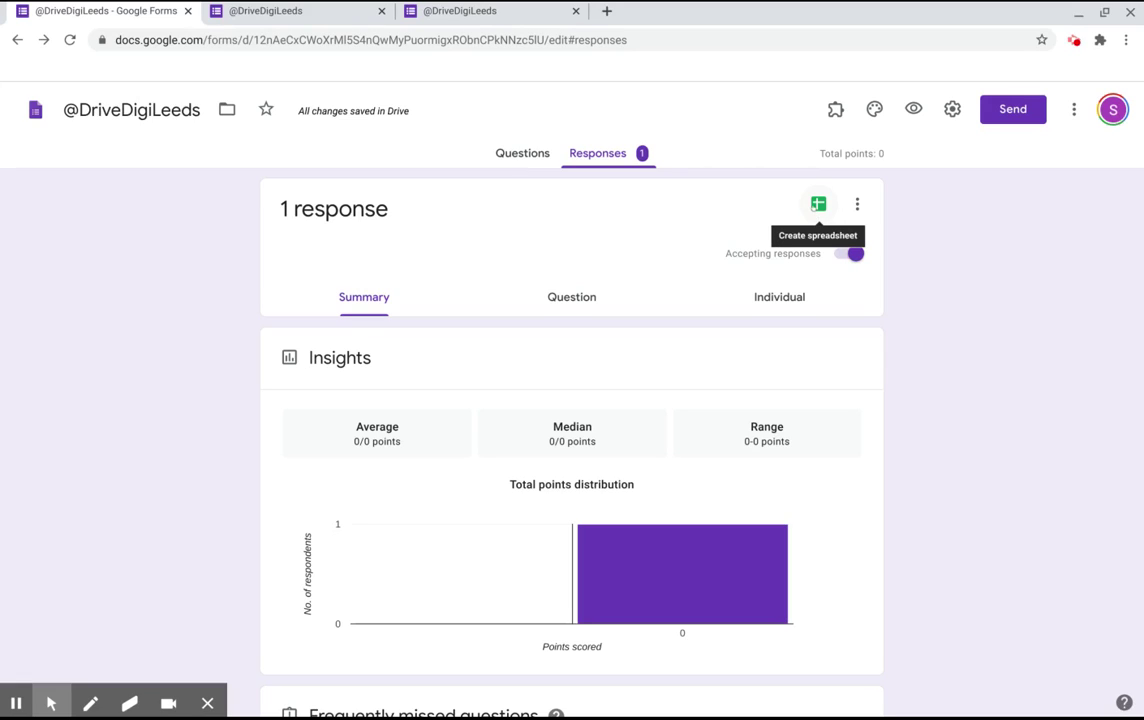
{"action": "left_click", "coordinate": [818, 204]}
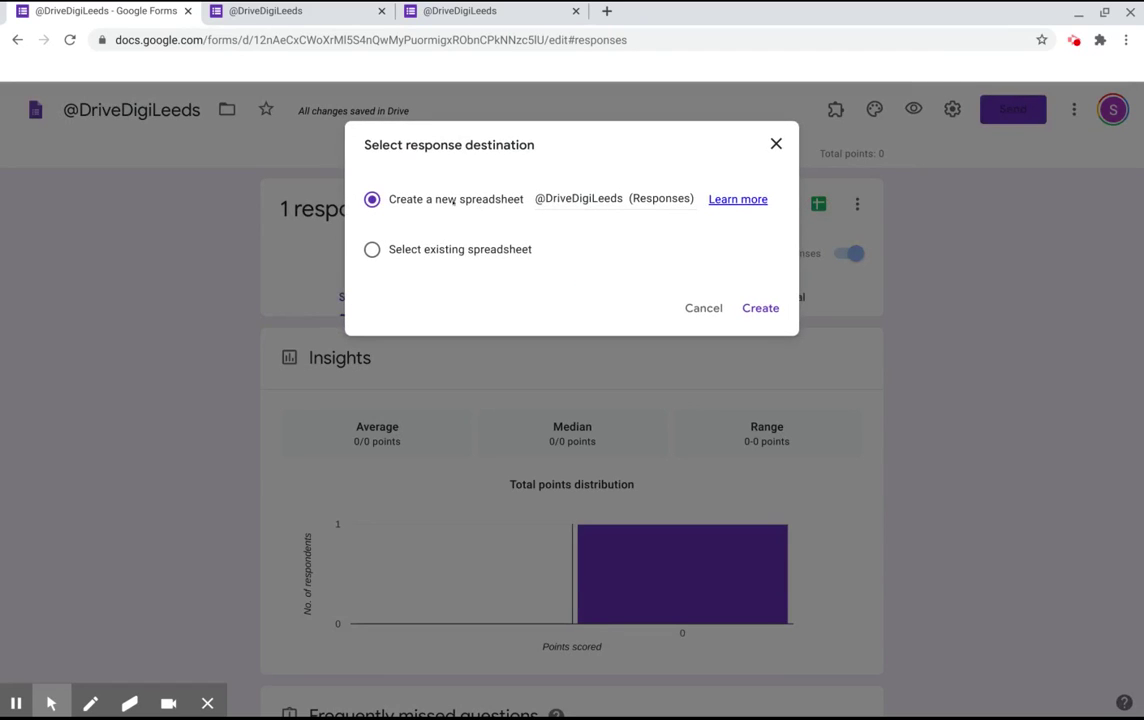
{"action": "left_click", "coordinate": [755, 309]}
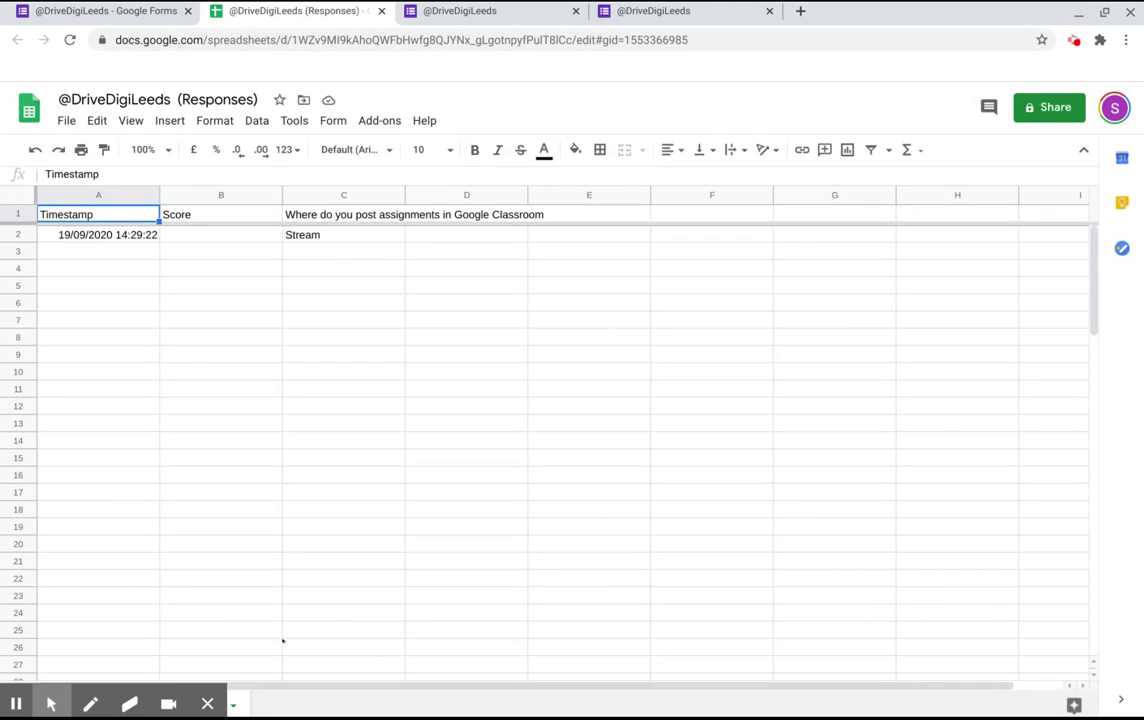
Rename the form responses sheet in the linked spreadsheet as "Entry Ticket"
{"action": "left_click", "coordinate": [205, 705]}
{"action": "right_click", "coordinate": [201, 707]}
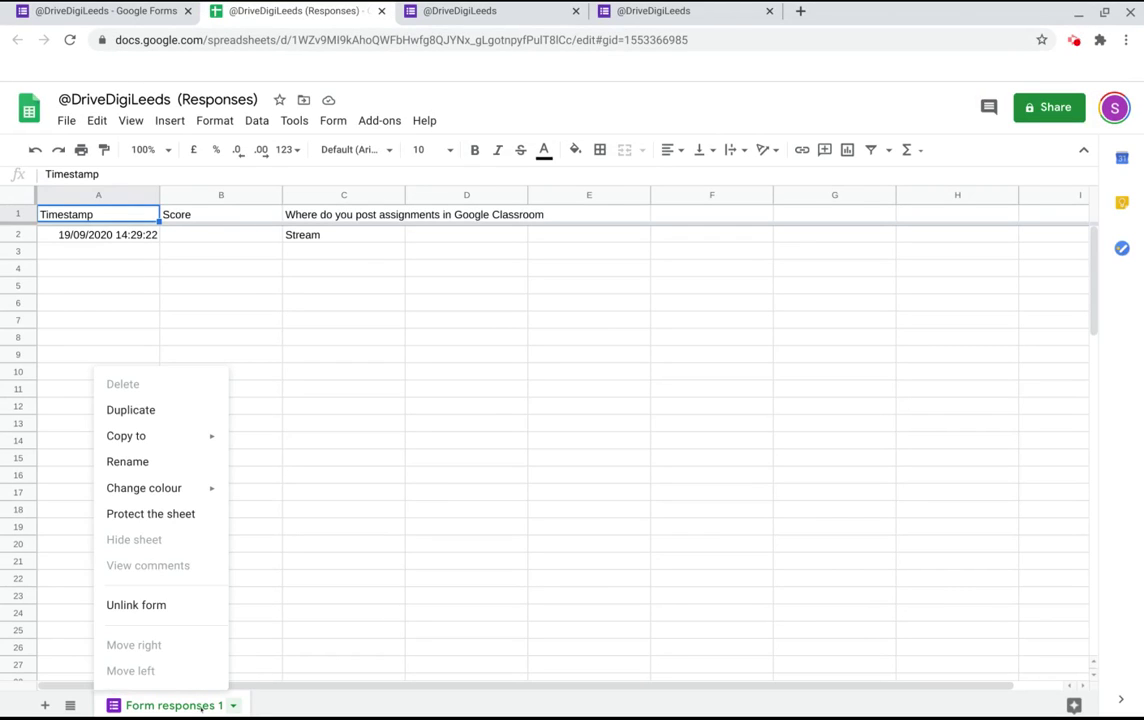
{"action": "left_click", "coordinate": [172, 463]}
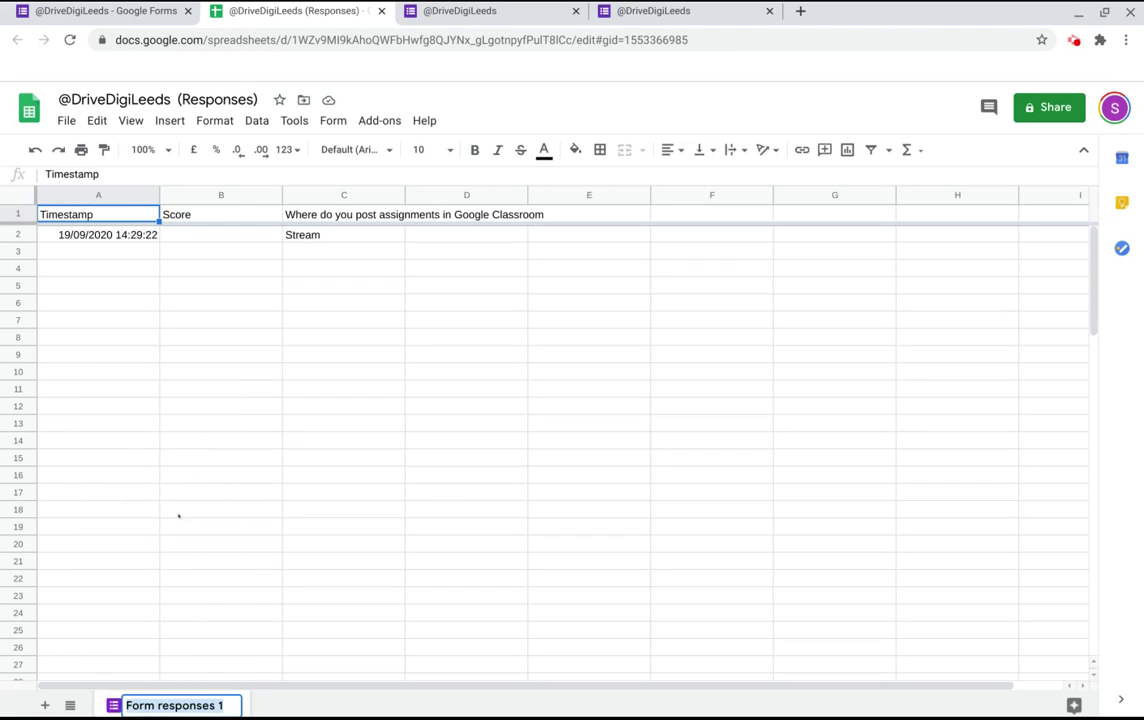
{"action": "type", "text": "Entry Ticjet"}
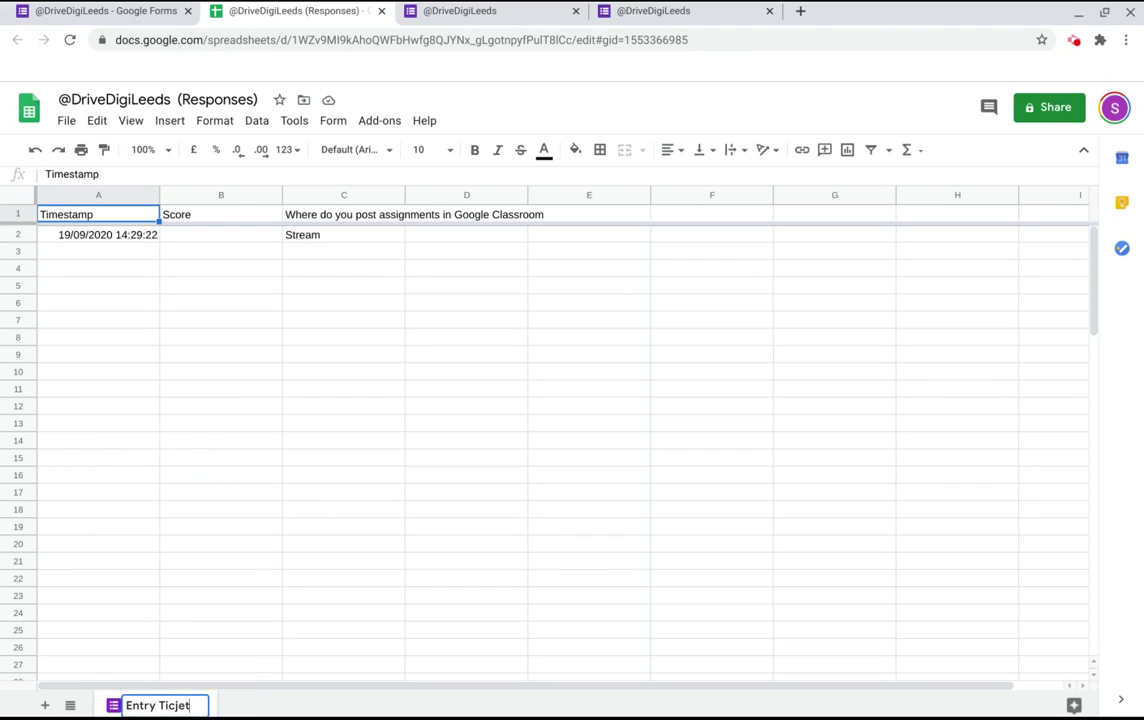
{"action": "key", "text": "BackSpace"}
{"action": "key", "text": "BackSpace"}
{"action": "key", "text": "BackSpace"}
{"action": "type", "text": "ket"}
{"action": "left_click", "coordinate": [276, 456]}
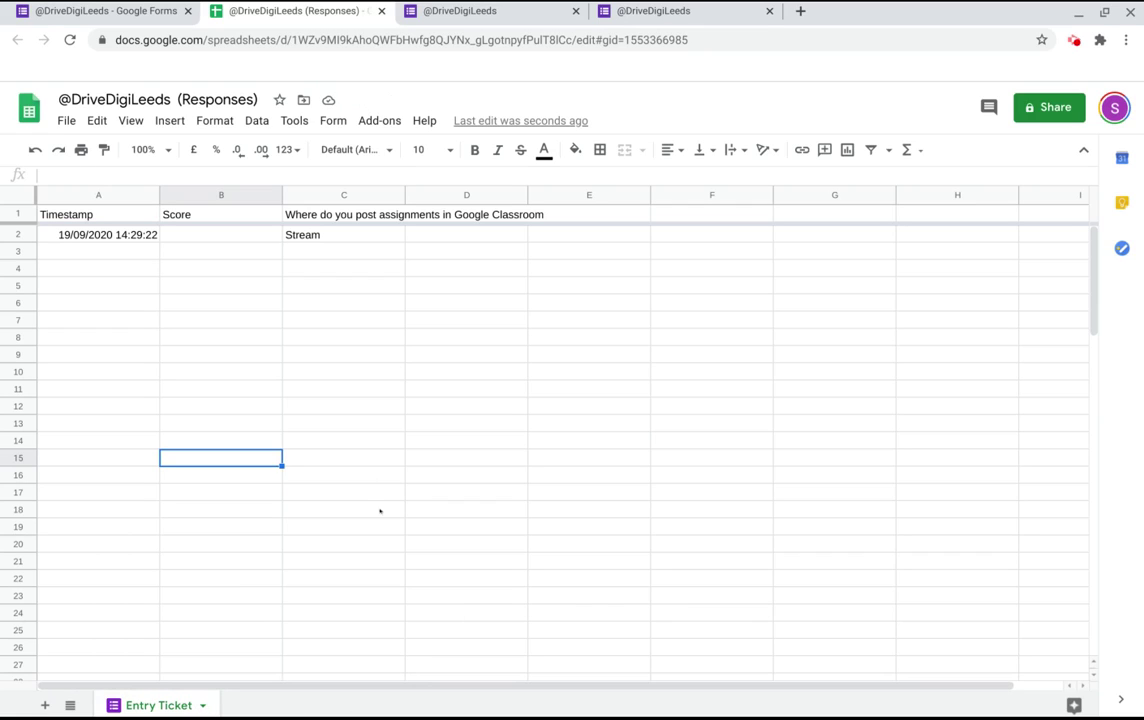
Return to the form editor and show the quiz's questions
{"action": "left_click", "coordinate": [95, 11]}
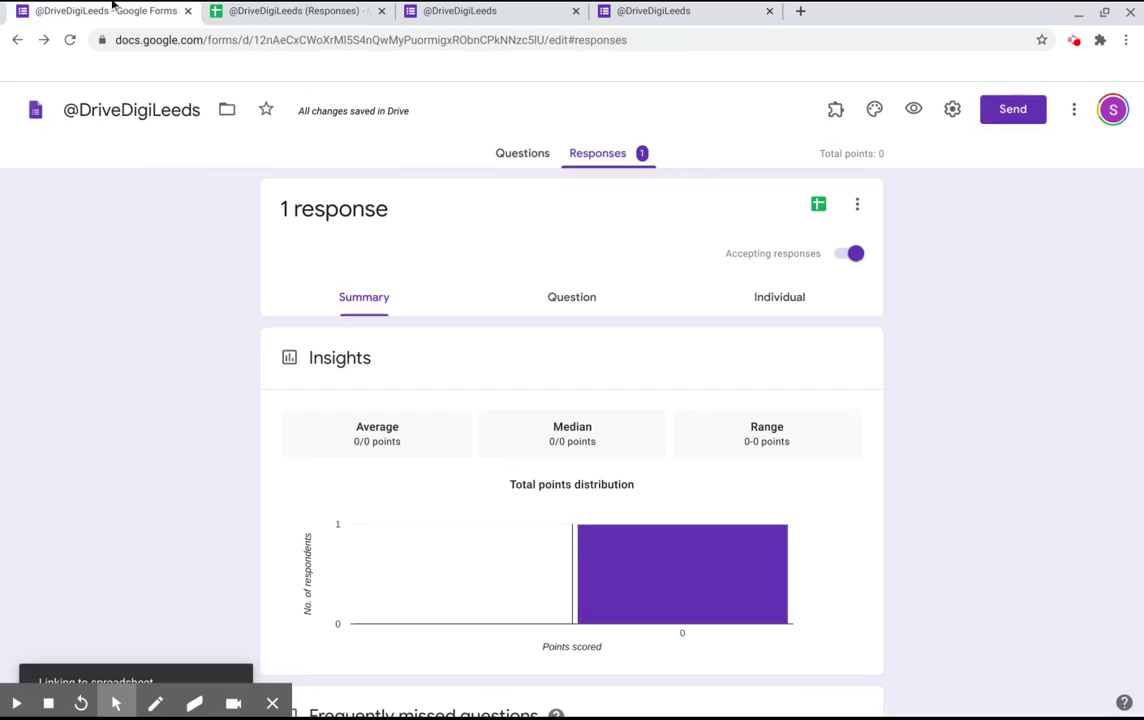
{"action": "left_click", "coordinate": [524, 154]}
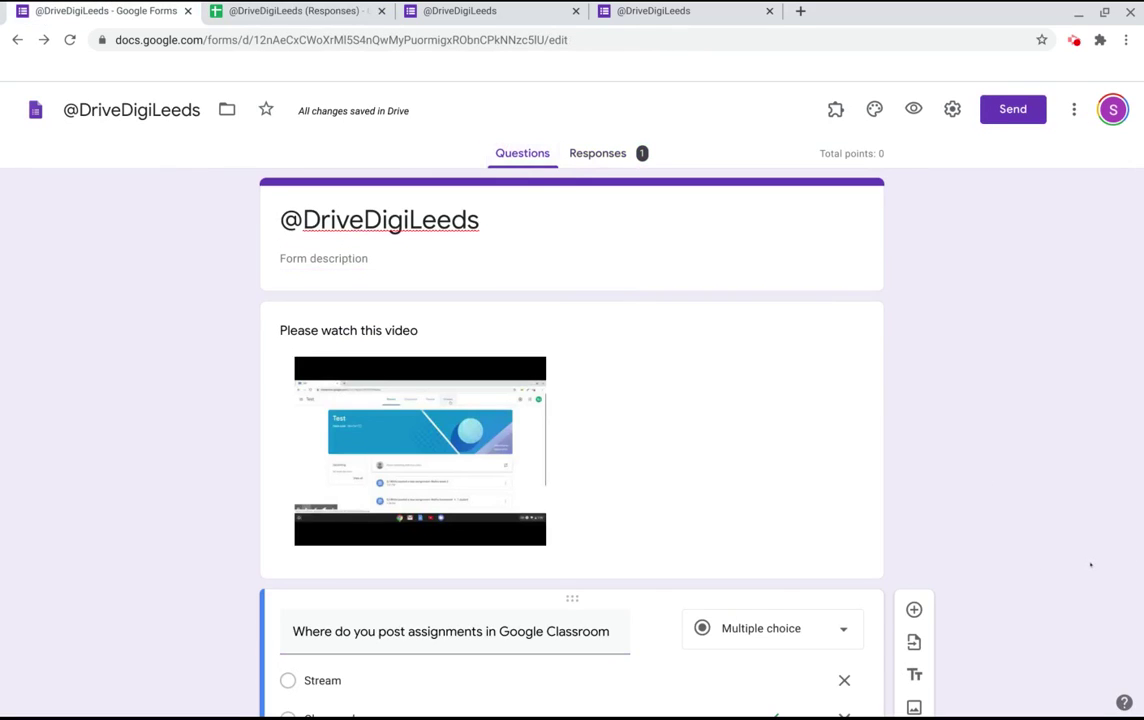